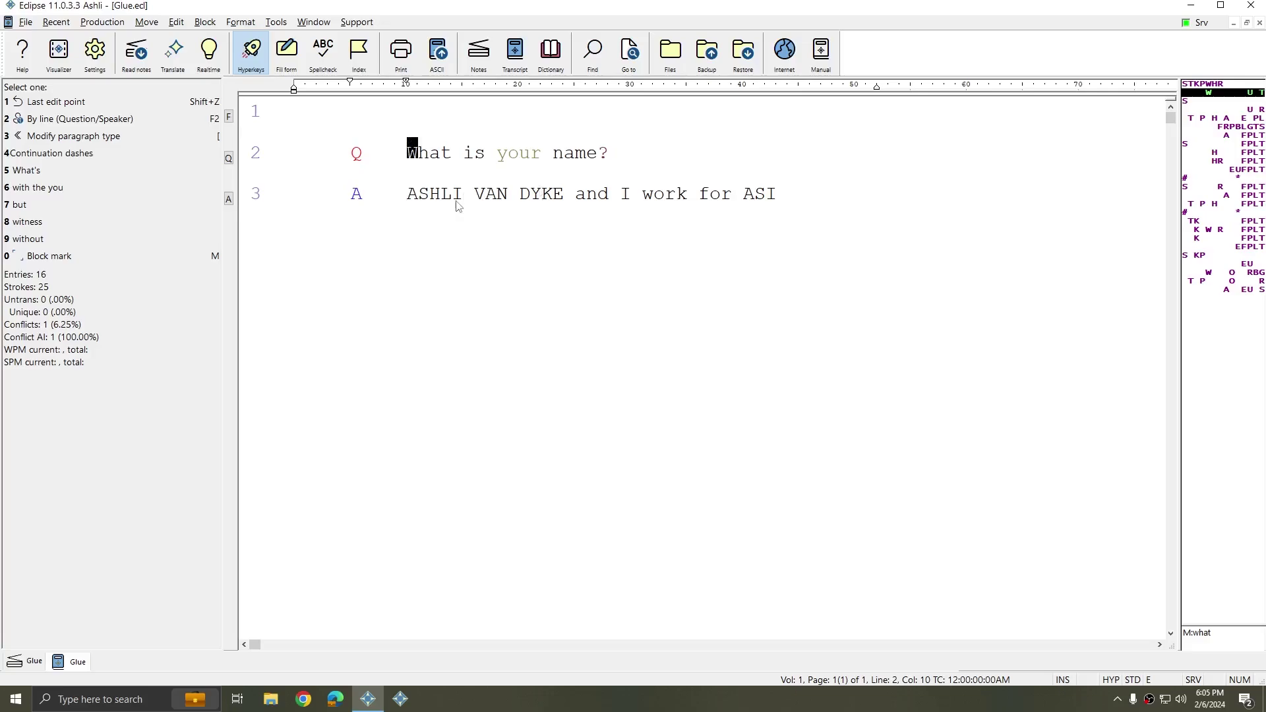
Check the stroke behind each letter of ASHLI in the transcript answer.
{"action": "left_click", "coordinate": [418, 194]}
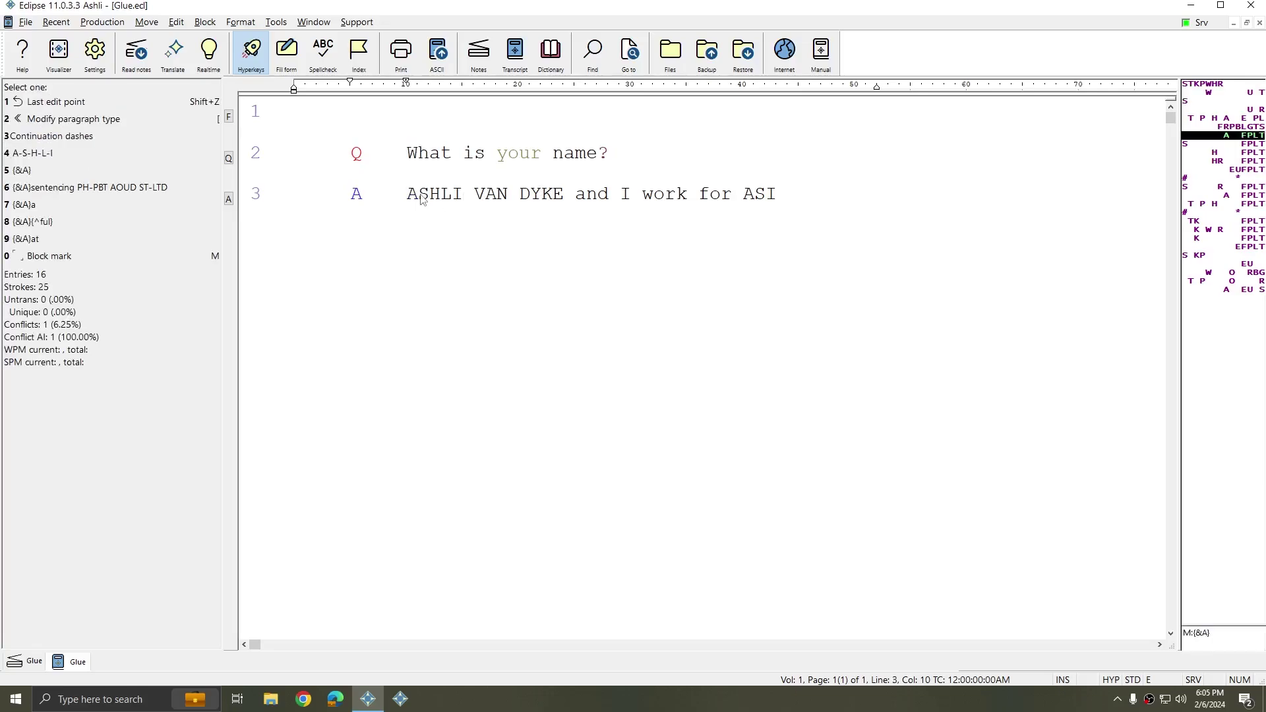
{"action": "key", "text": "Right"}
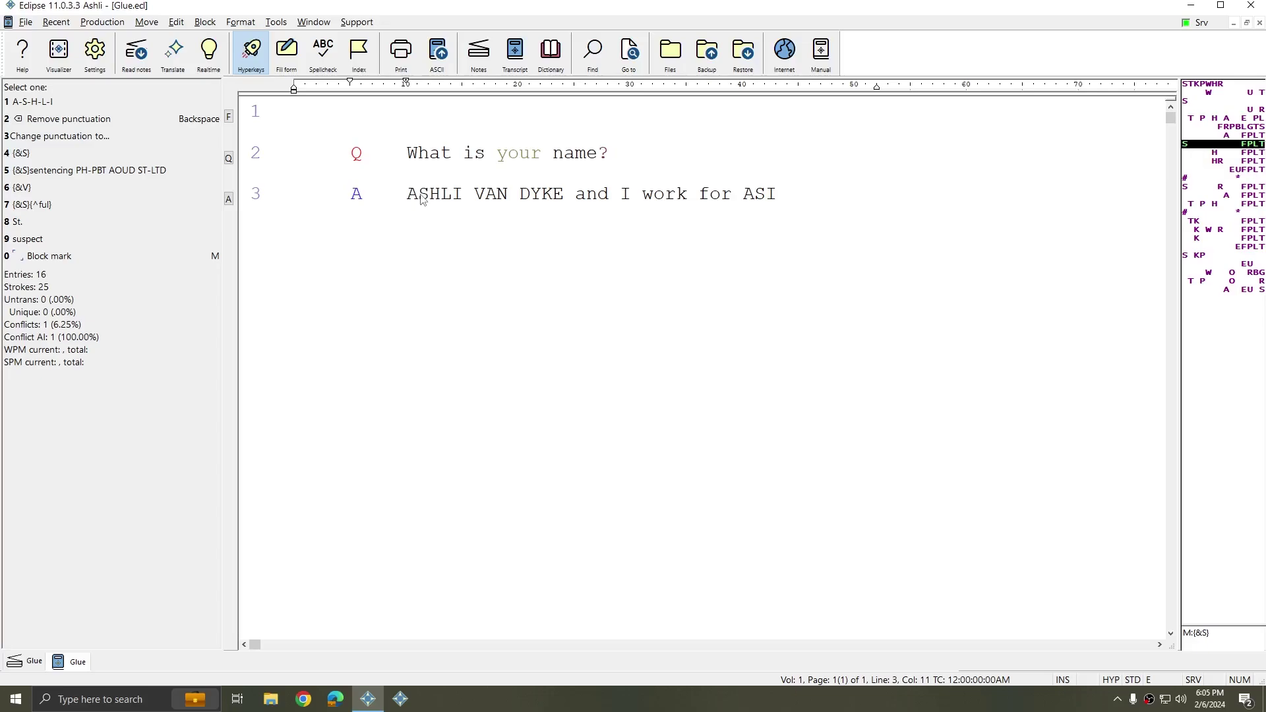
{"action": "key", "text": "Right"}
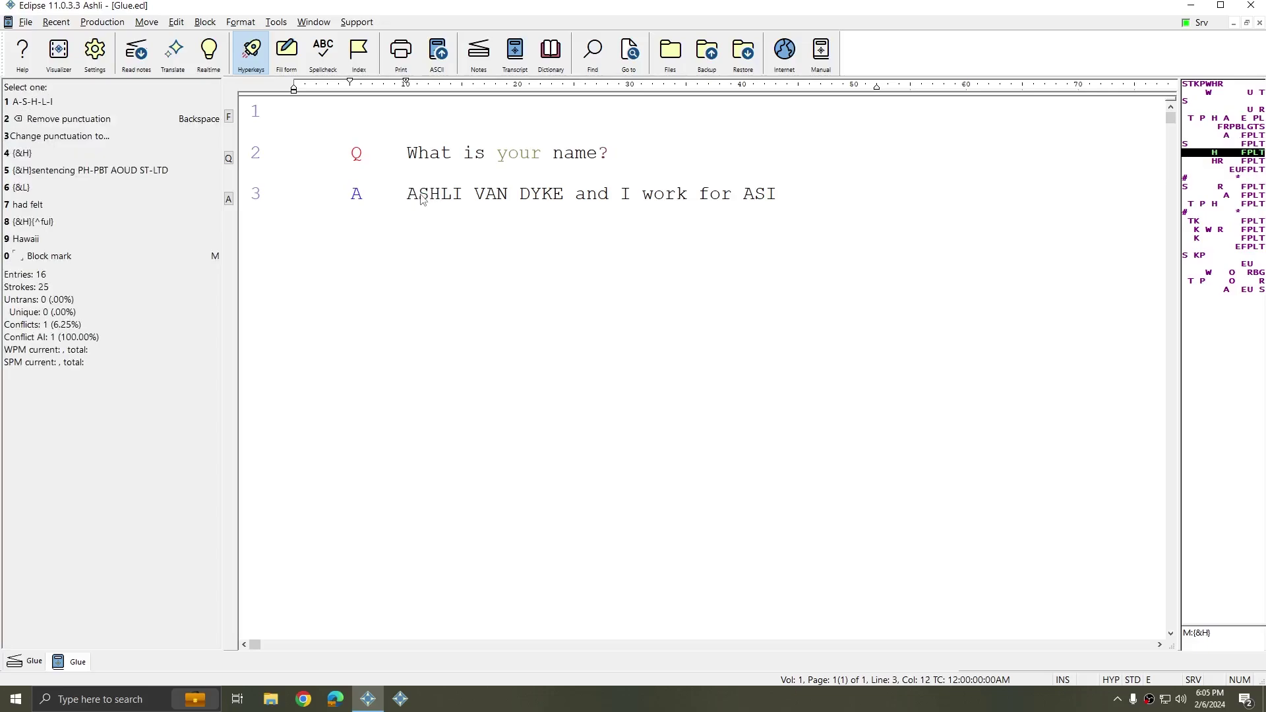
{"action": "key", "text": "Right"}
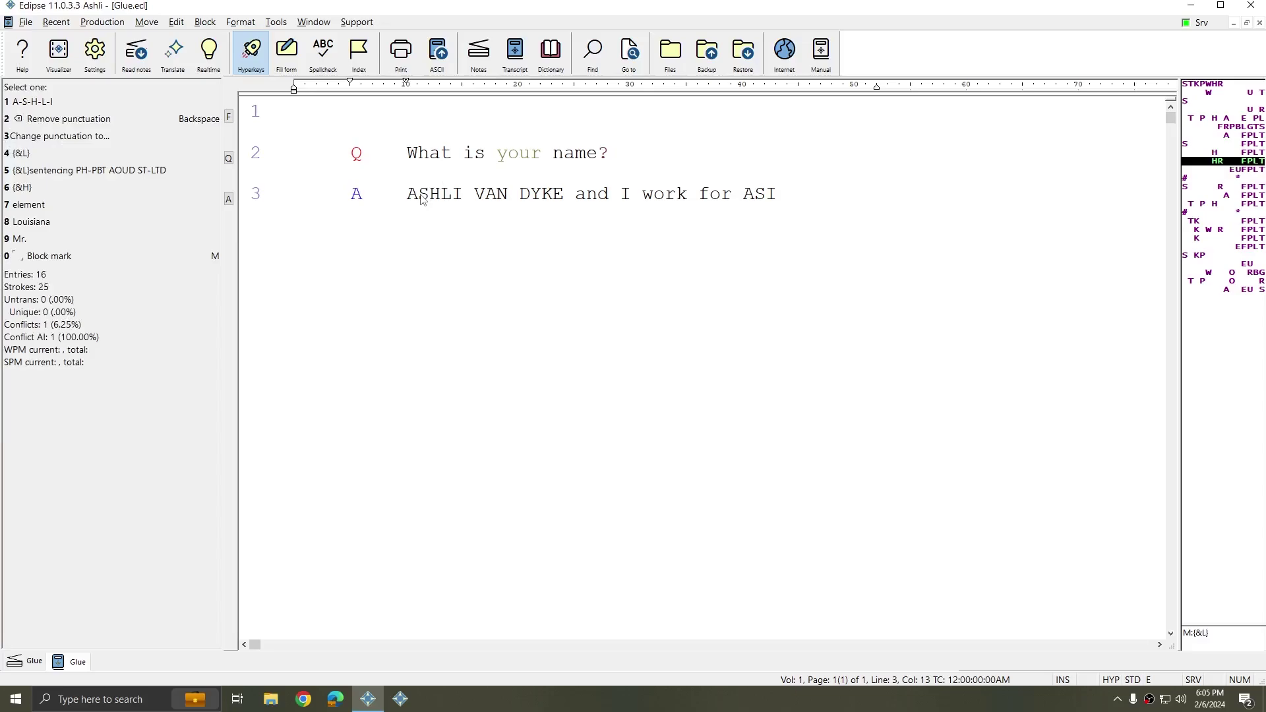
{"action": "key", "text": "Right"}
{"action": "key", "text": "Right"}
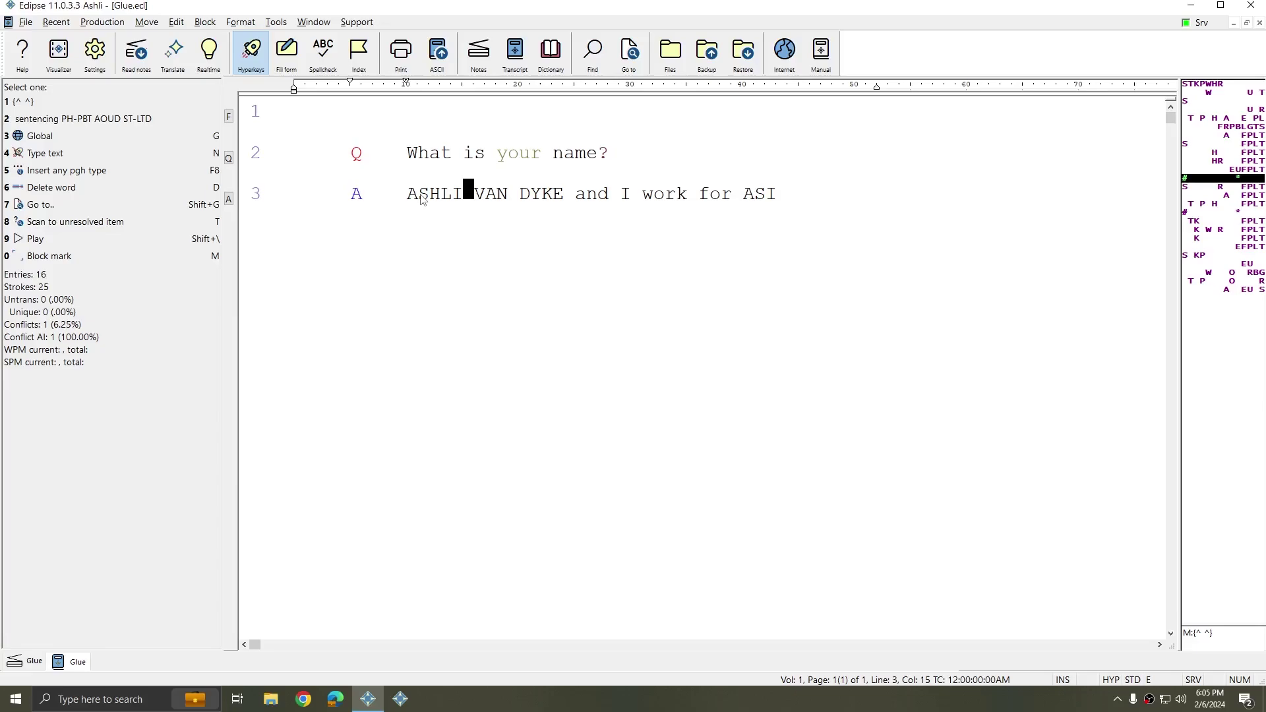
Step on through VAN and DYKE, then bring up the Glue.not steno notes.
{"action": "key", "text": "Right"}
{"action": "key", "text": "Right"}
{"action": "key", "text": "Right"}
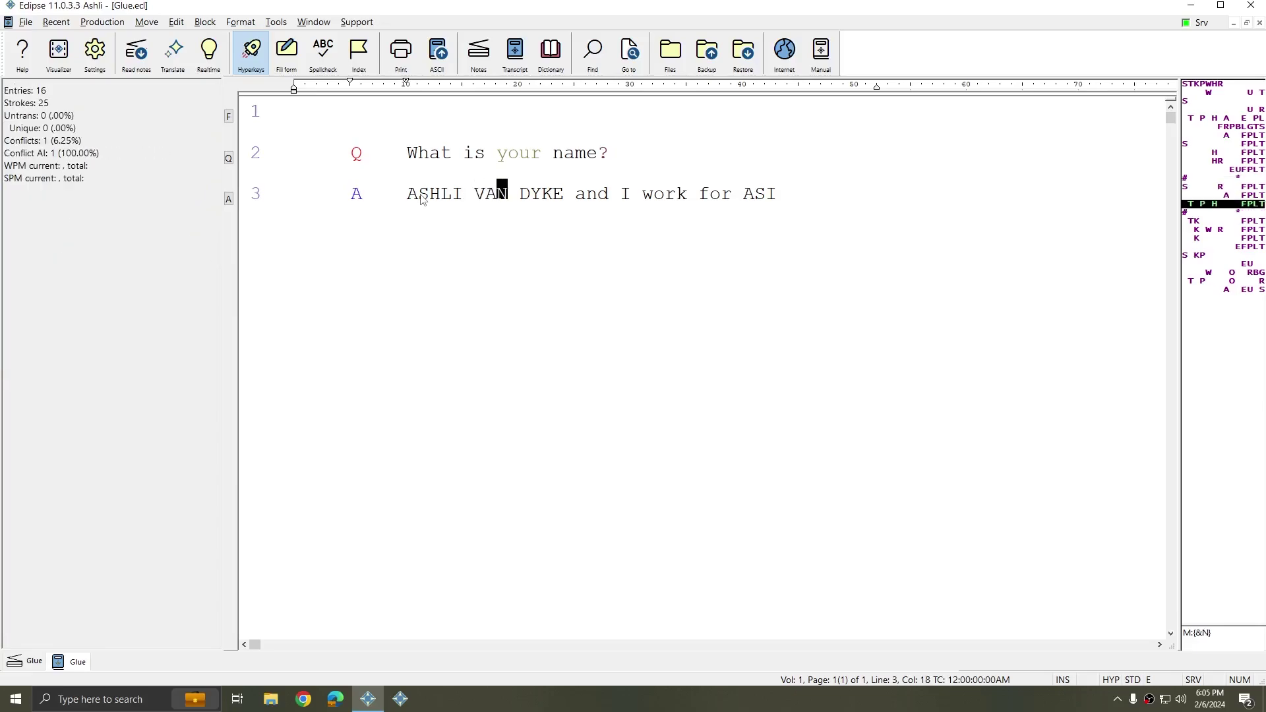
{"action": "key", "text": "Right"}
{"action": "key", "text": "Right"}
{"action": "key", "text": "Right"}
{"action": "key", "text": "Right"}
{"action": "key", "text": "Right"}
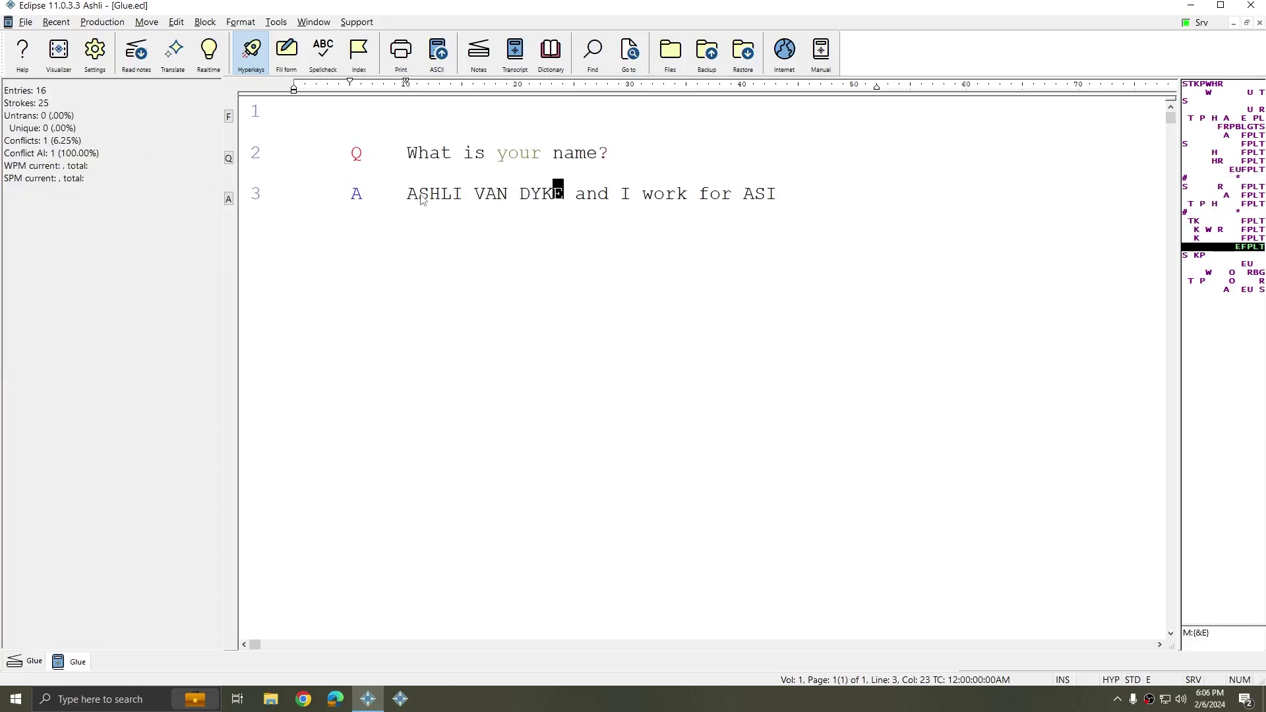
{"action": "key", "text": "ctrl+n"}
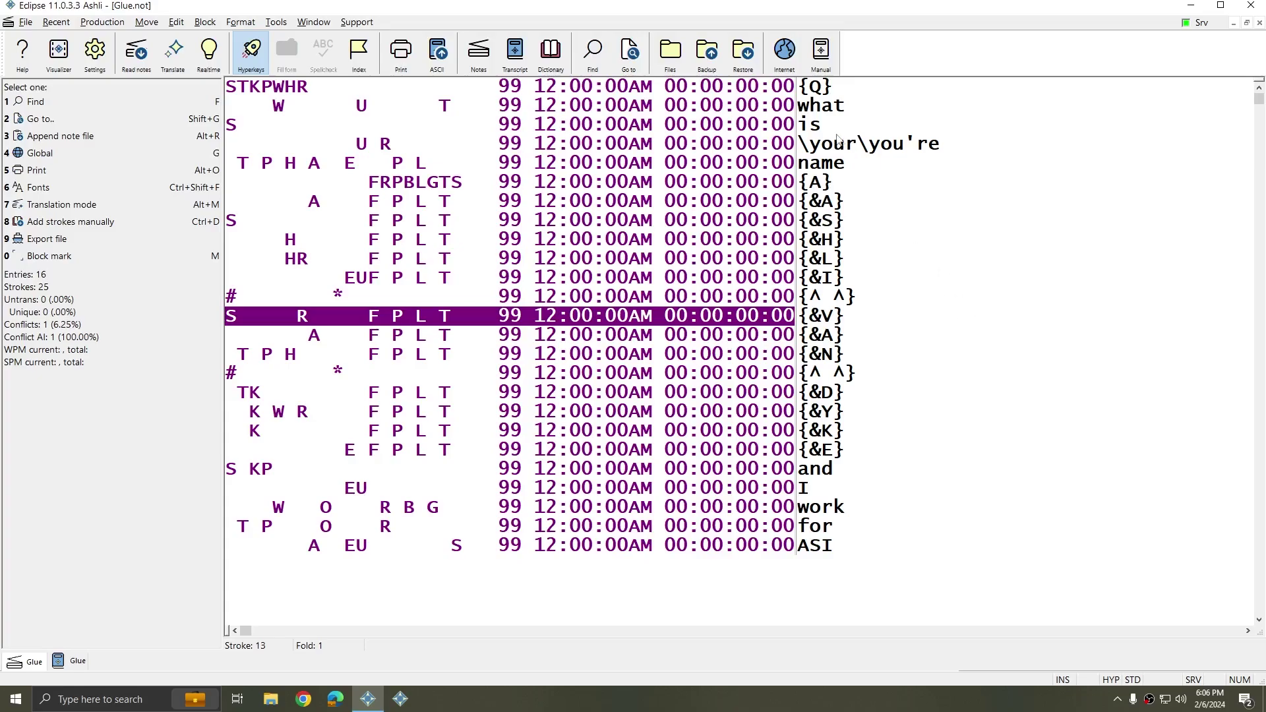
{"action": "left_click", "coordinate": [395, 90]}
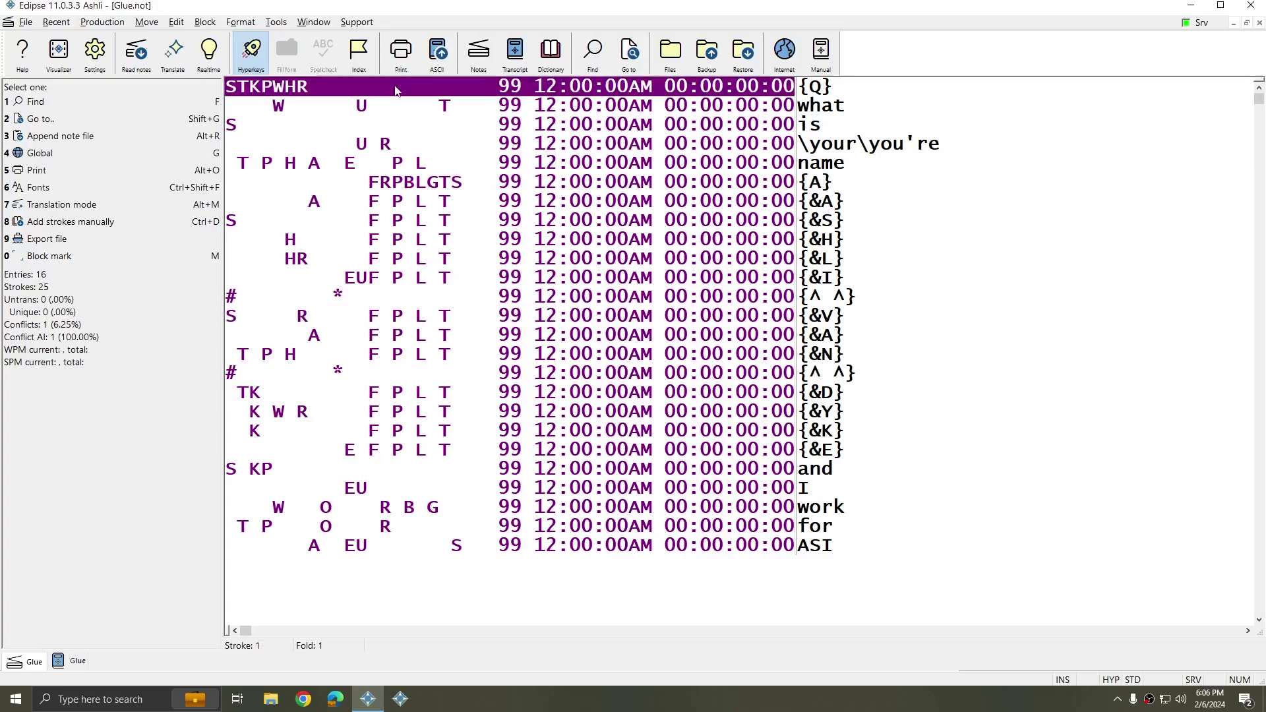
{"action": "key", "text": "Down"}
{"action": "key", "text": "Down"}
{"action": "key", "text": "Down"}
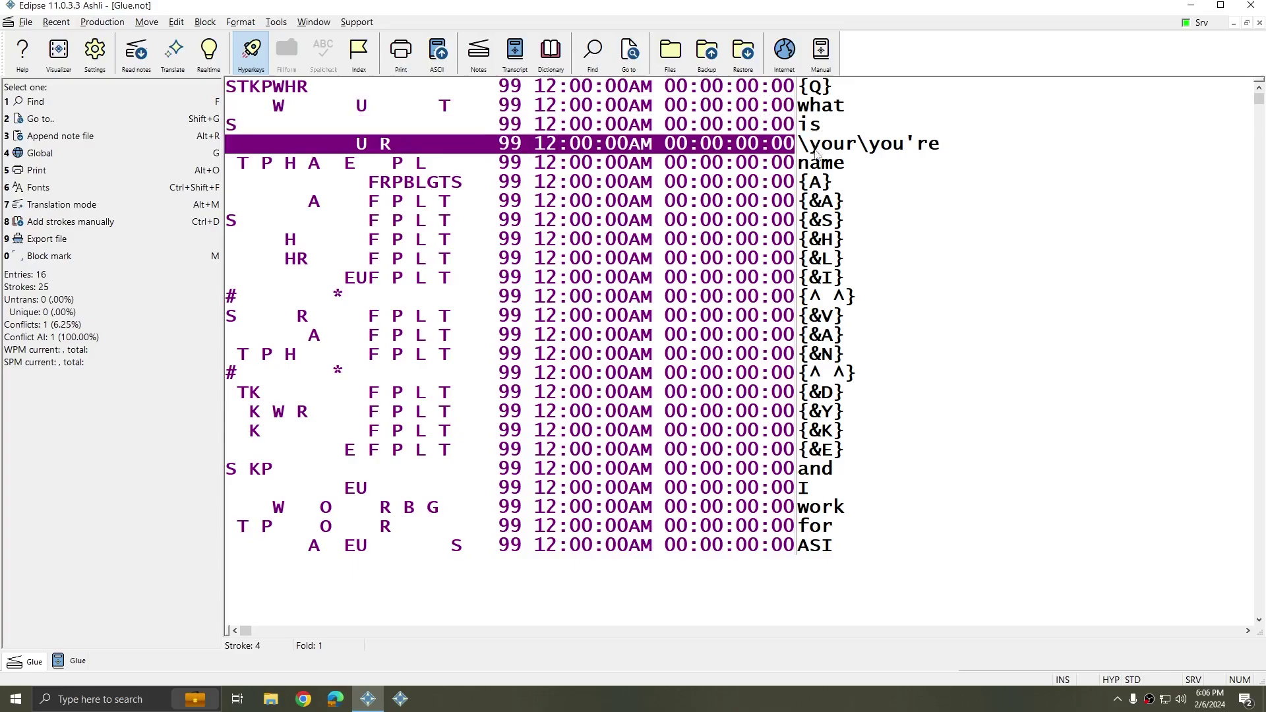
{"action": "key", "text": "Down"}
{"action": "key", "text": "Down"}
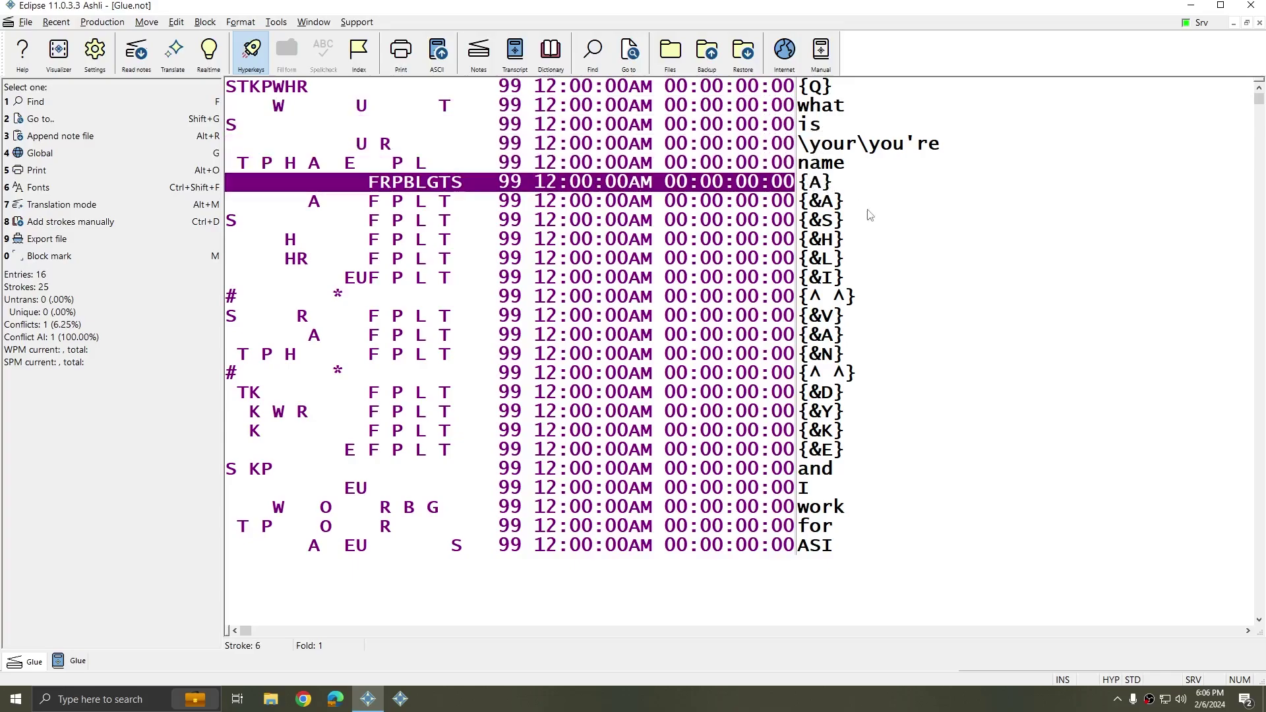
{"action": "left_click", "coordinate": [831, 206]}
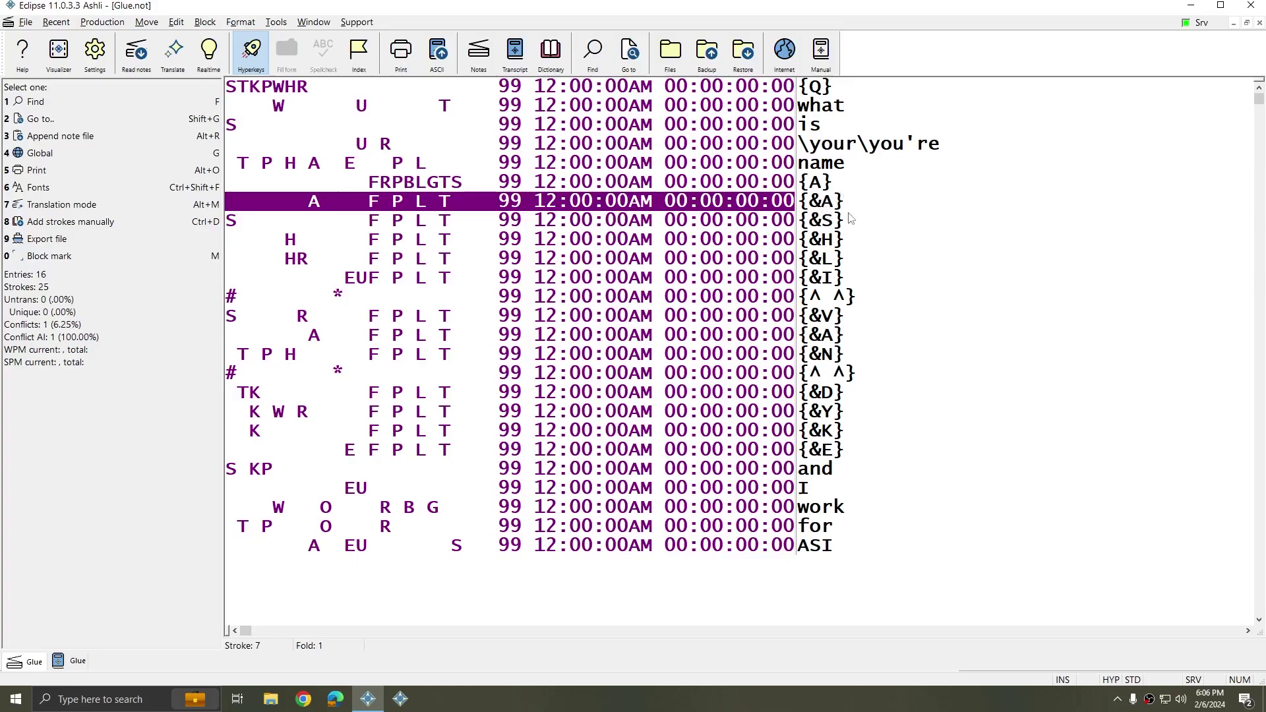
{"action": "left_click", "coordinate": [825, 224]}
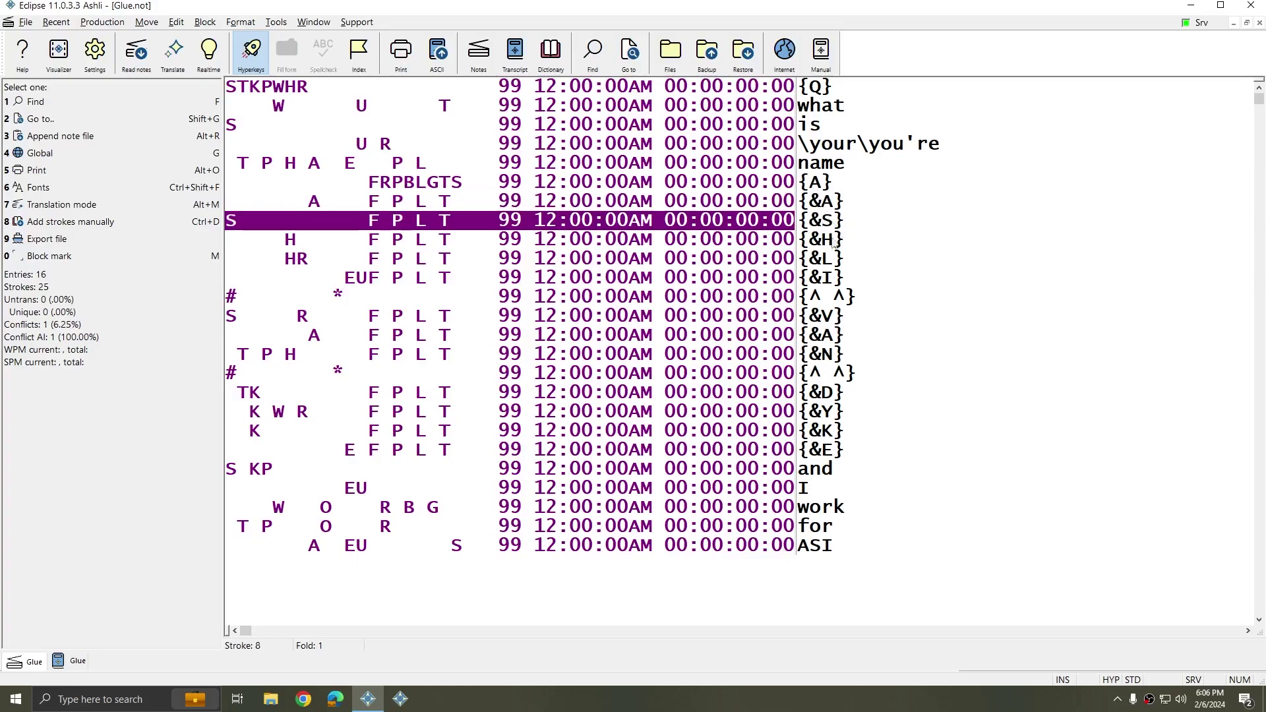
{"action": "left_click", "coordinate": [834, 244]}
{"action": "left_click", "coordinate": [825, 258]}
{"action": "left_click", "coordinate": [822, 277]}
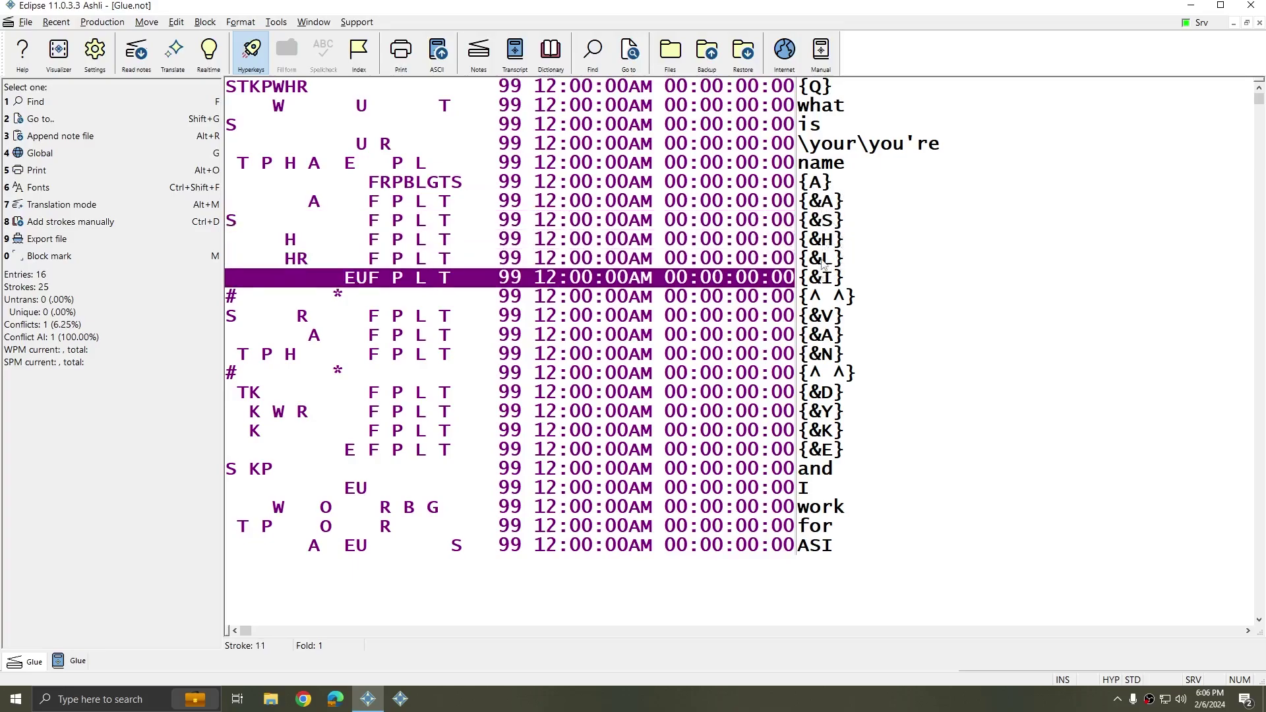
{"action": "left_click", "coordinate": [830, 318]}
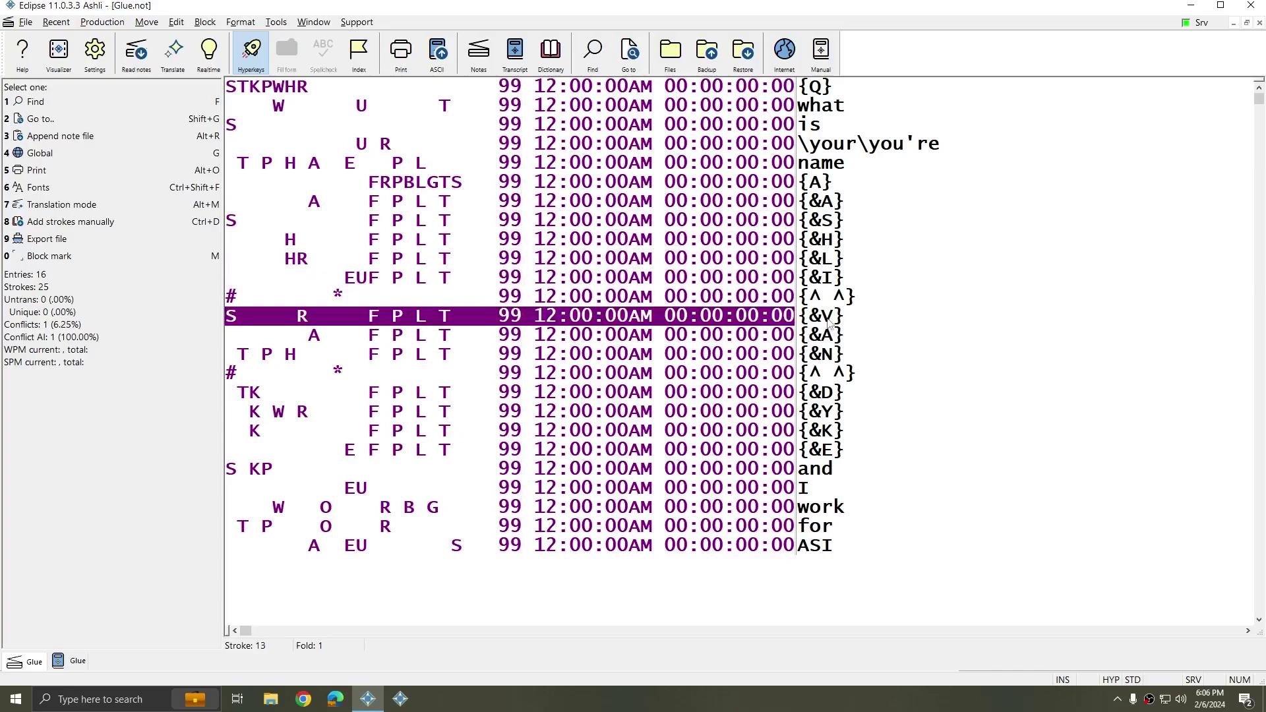
{"action": "left_click", "coordinate": [828, 337]}
{"action": "left_click", "coordinate": [821, 356]}
{"action": "left_click", "coordinate": [829, 396]}
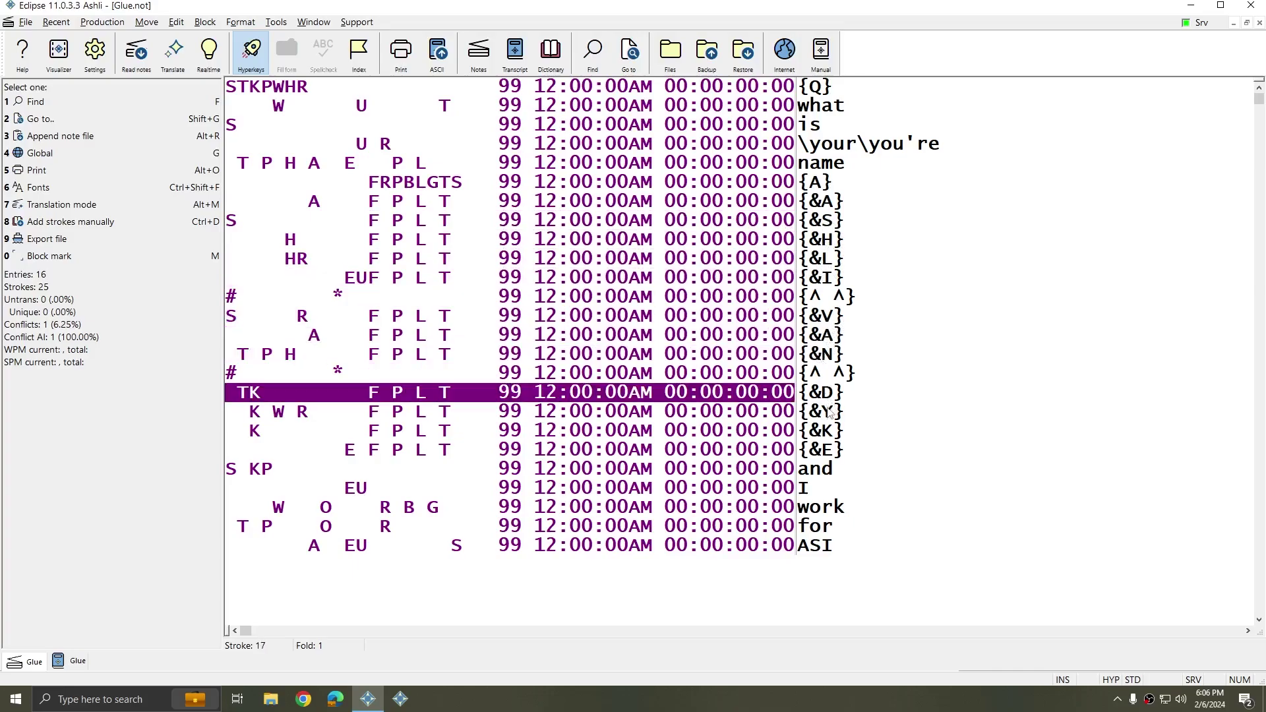
{"action": "left_click", "coordinate": [833, 414]}
{"action": "left_click", "coordinate": [826, 432]}
{"action": "left_click", "coordinate": [823, 450]}
{"action": "left_click", "coordinate": [832, 206]}
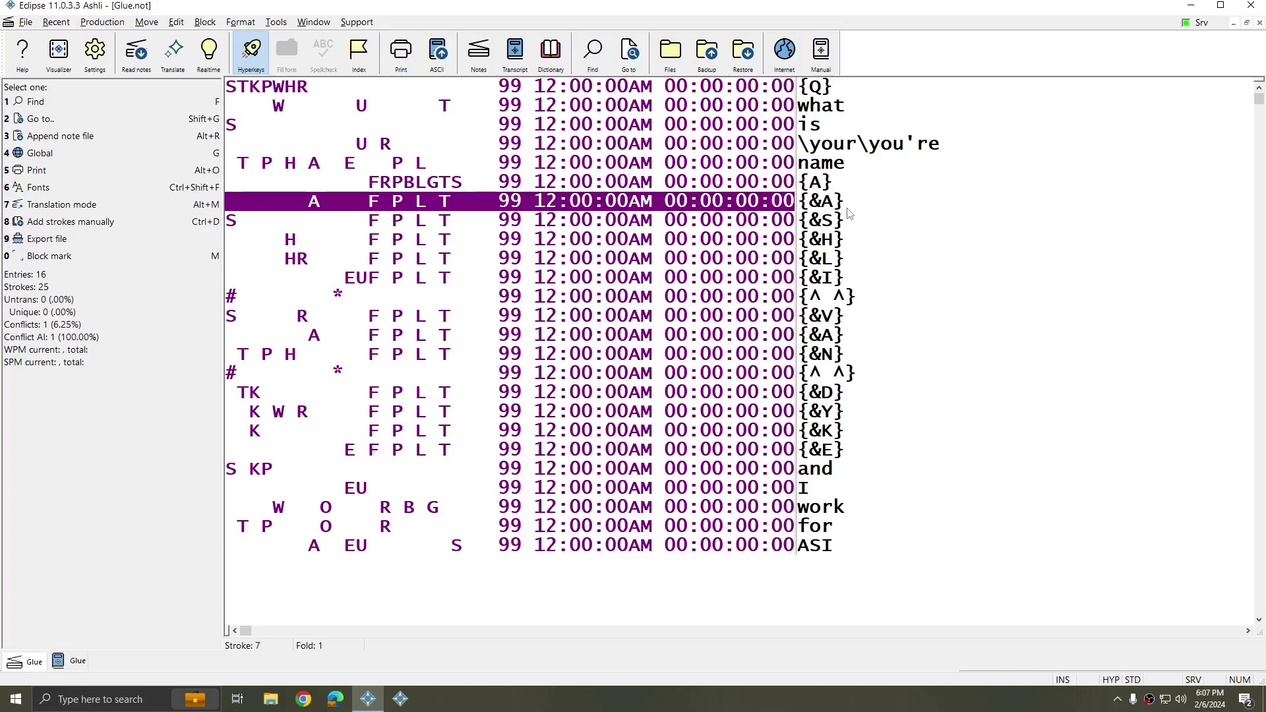
{"action": "key", "text": "g"}
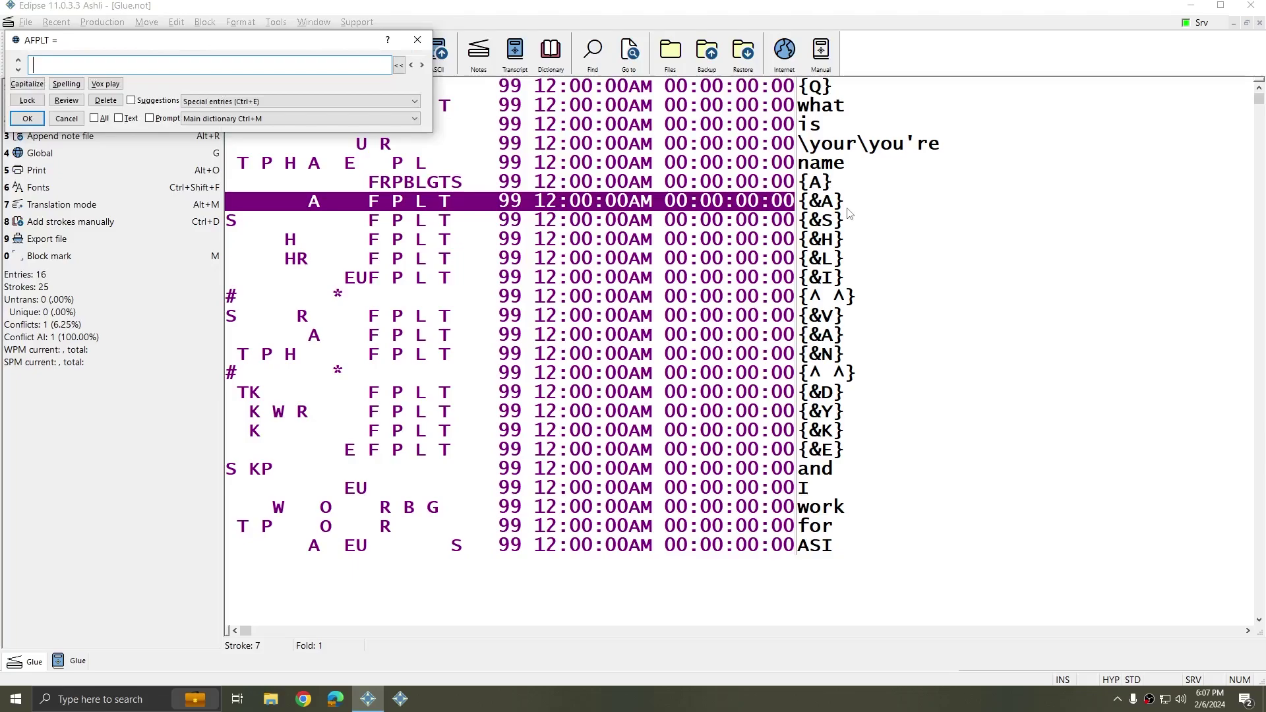
{"action": "type", "text": "{&a"}
{"action": "key", "text": "Return"}
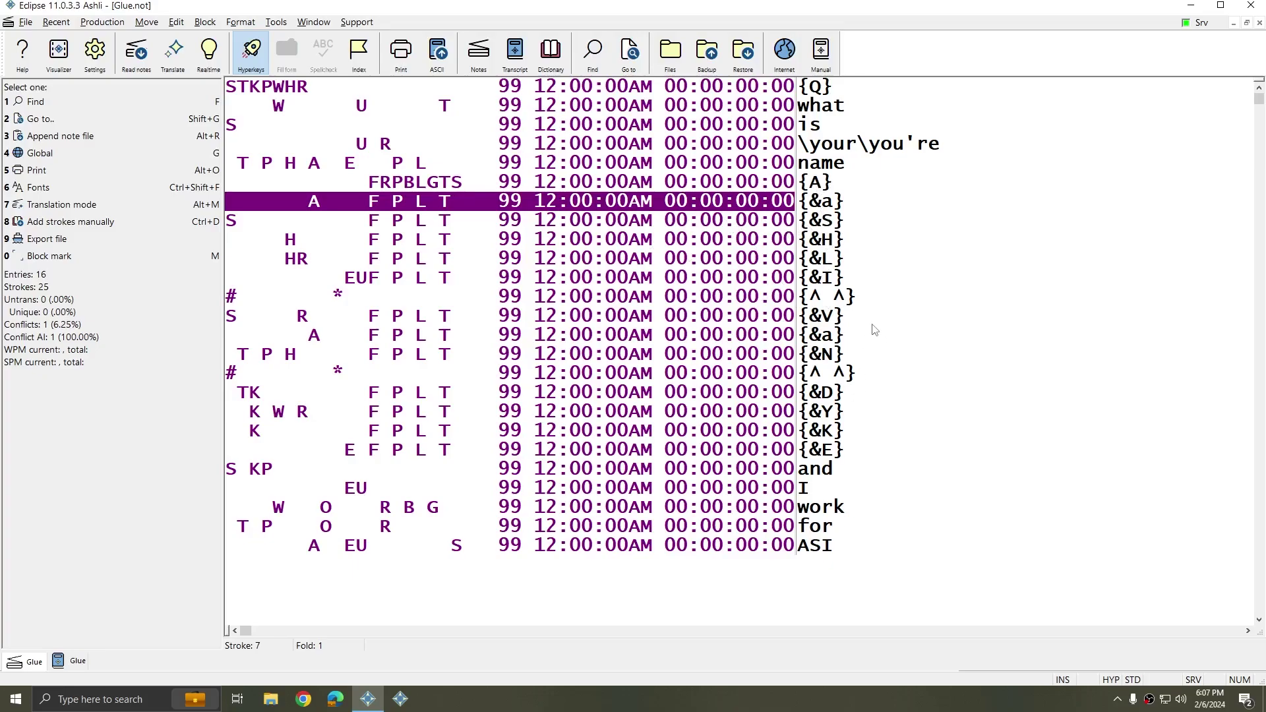
{"action": "type", "text": "g"}
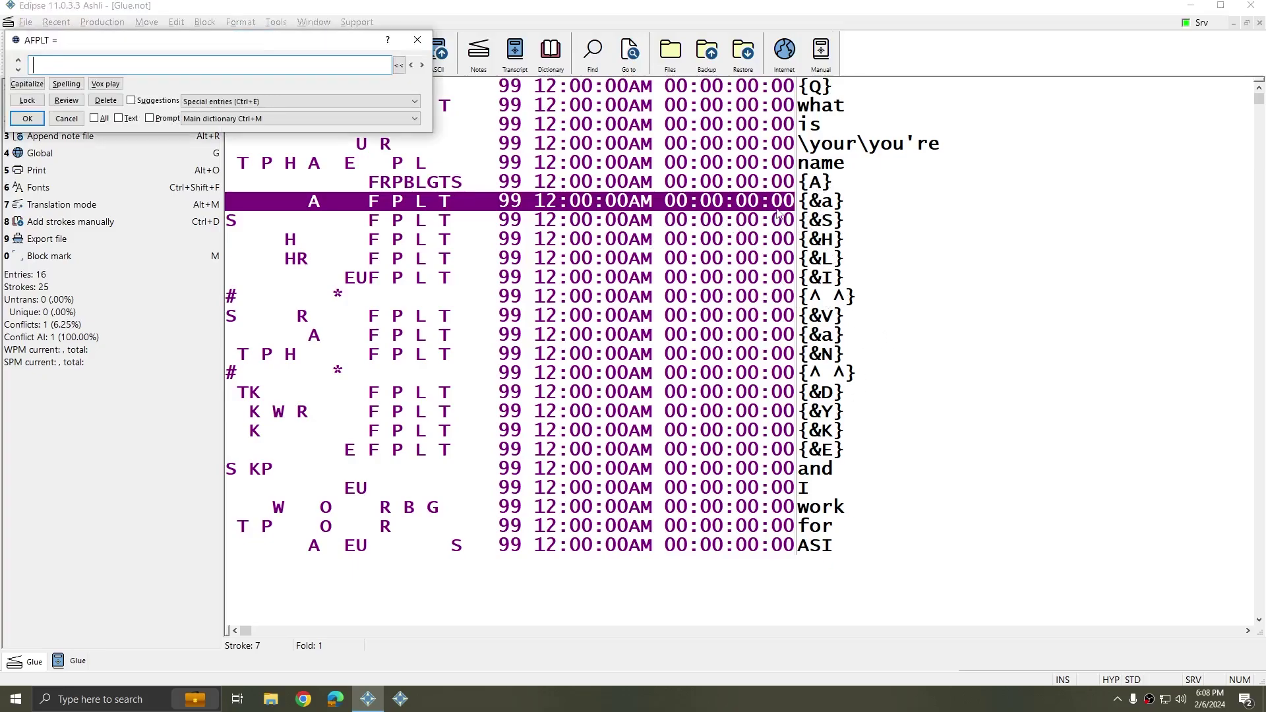
{"action": "type", "text": "{&A}"}
{"action": "key", "text": "Return"}
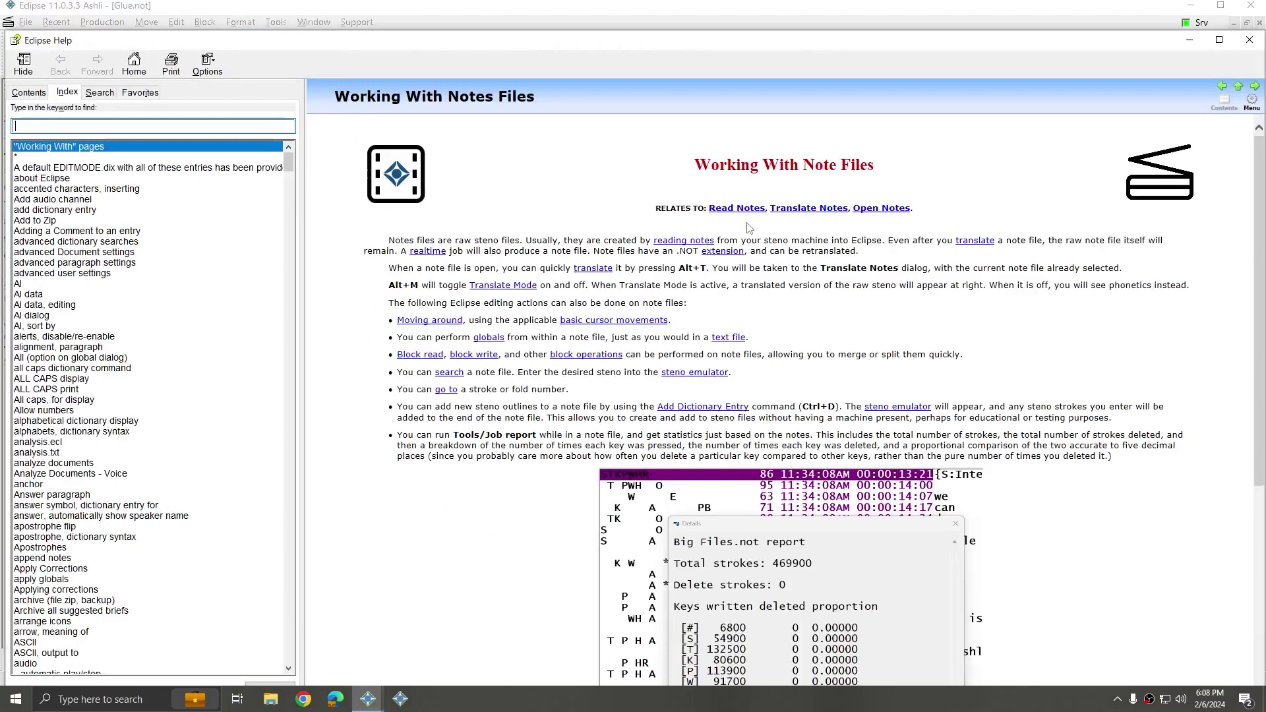
{"action": "type", "text": "dic"}
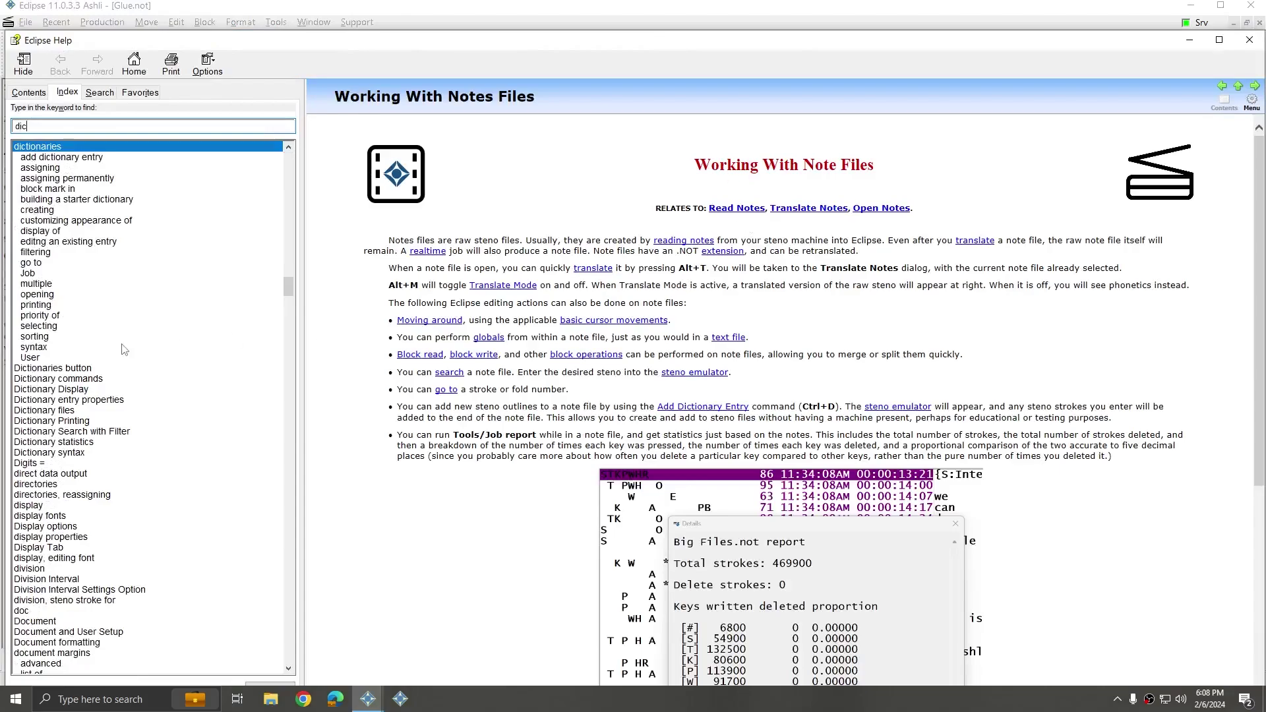
{"action": "double_click", "coordinate": [37, 350]}
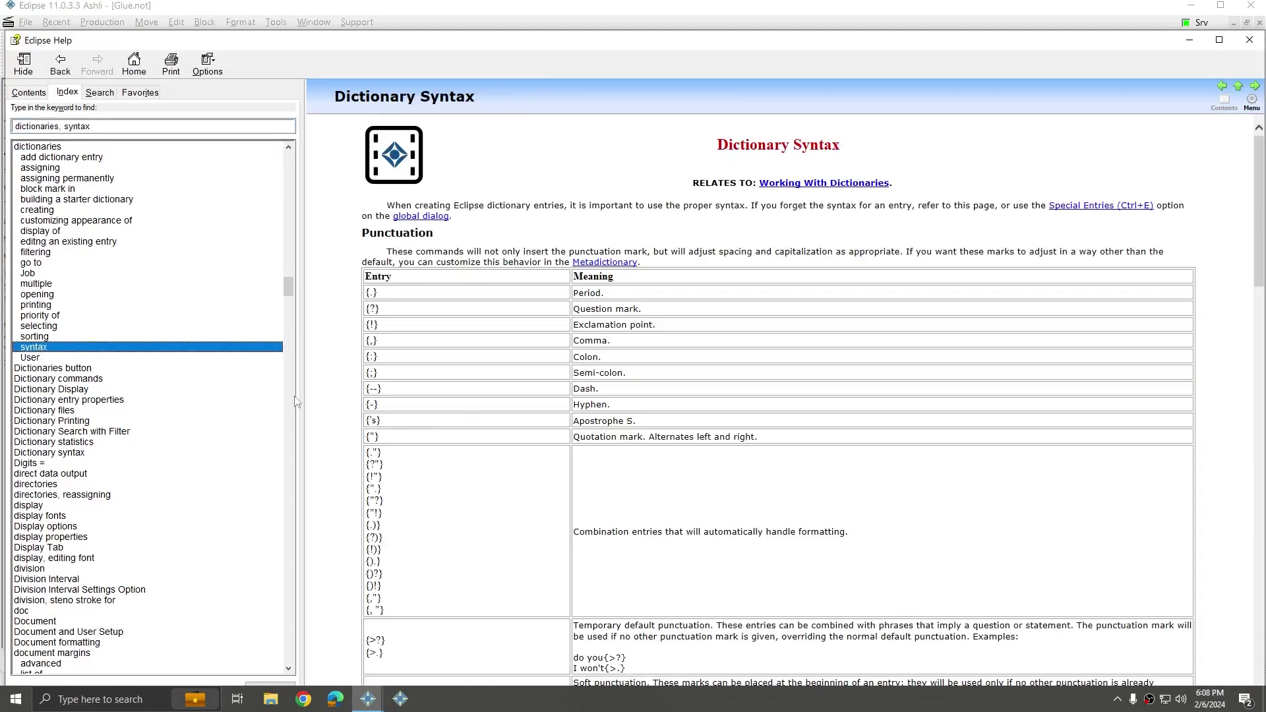
{"action": "scroll", "coordinate": [404, 267], "scroll_direction": "down", "scroll_amount": 10}
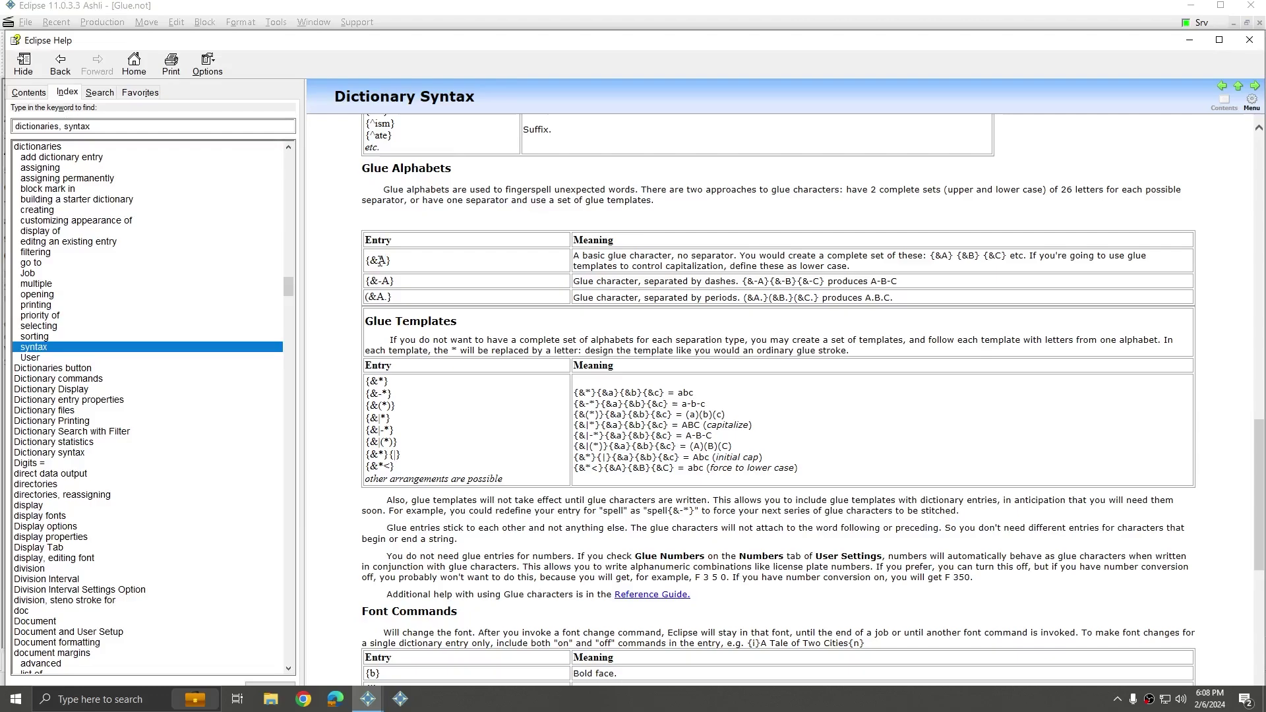
{"action": "left_click_drag", "start_coordinate": [380, 260], "coordinate": [388, 261]}
{"action": "left_click", "coordinate": [381, 262]}
{"action": "double_click", "coordinate": [403, 264]}
{"action": "left_click", "coordinate": [423, 266]}
Hide the help and open the Ashli.dix dictionary.
{"action": "left_click", "coordinate": [1188, 42]}
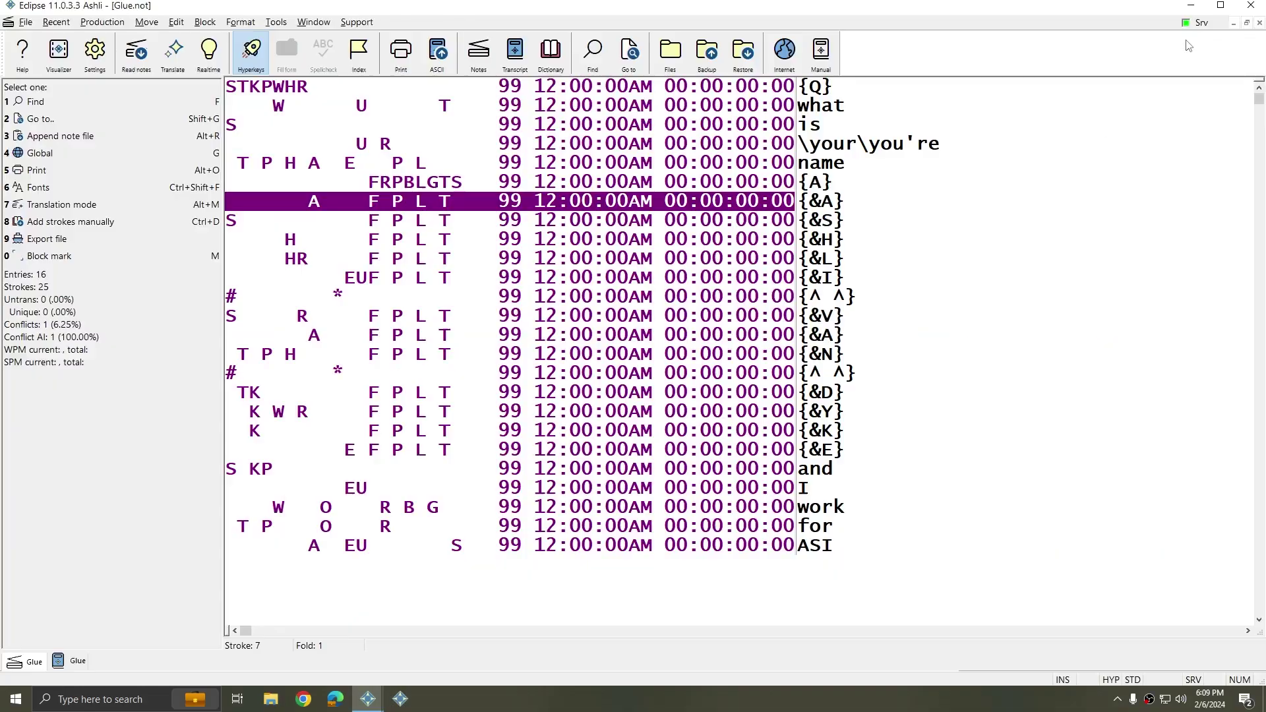
{"action": "key", "text": "Down"}
{"action": "key", "text": "ctrl+o"}
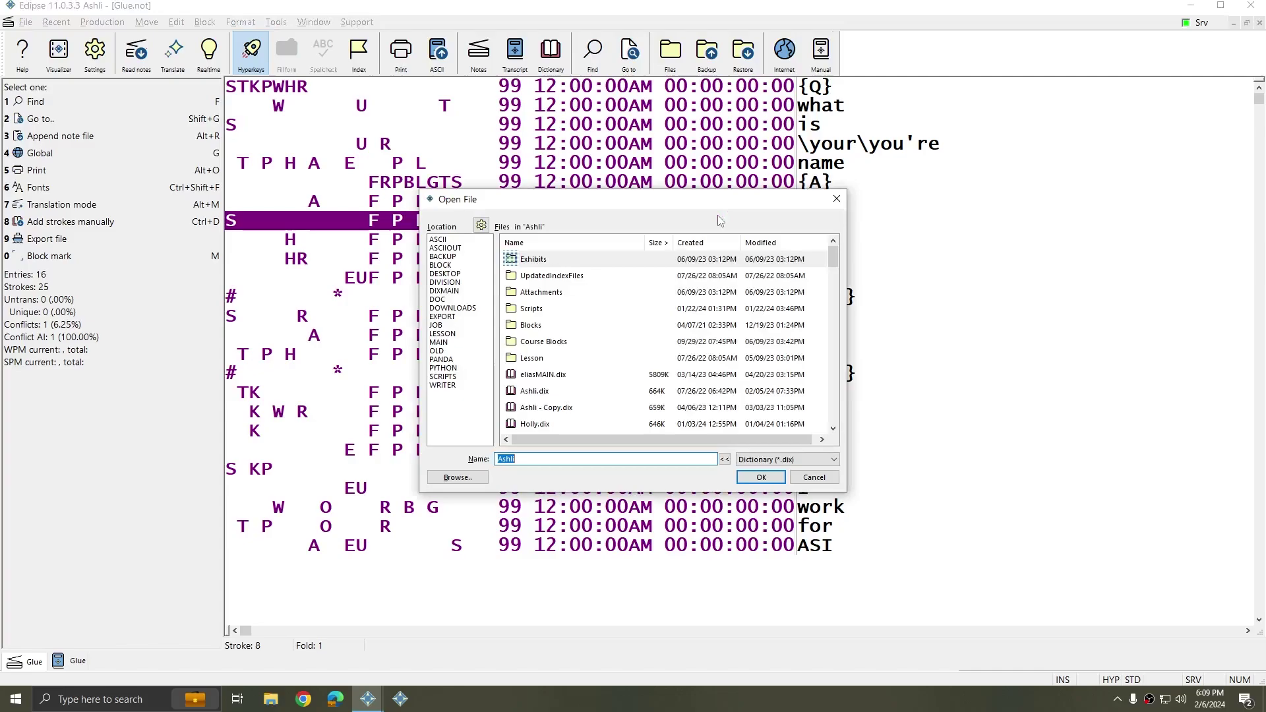
{"action": "key", "text": "Return"}
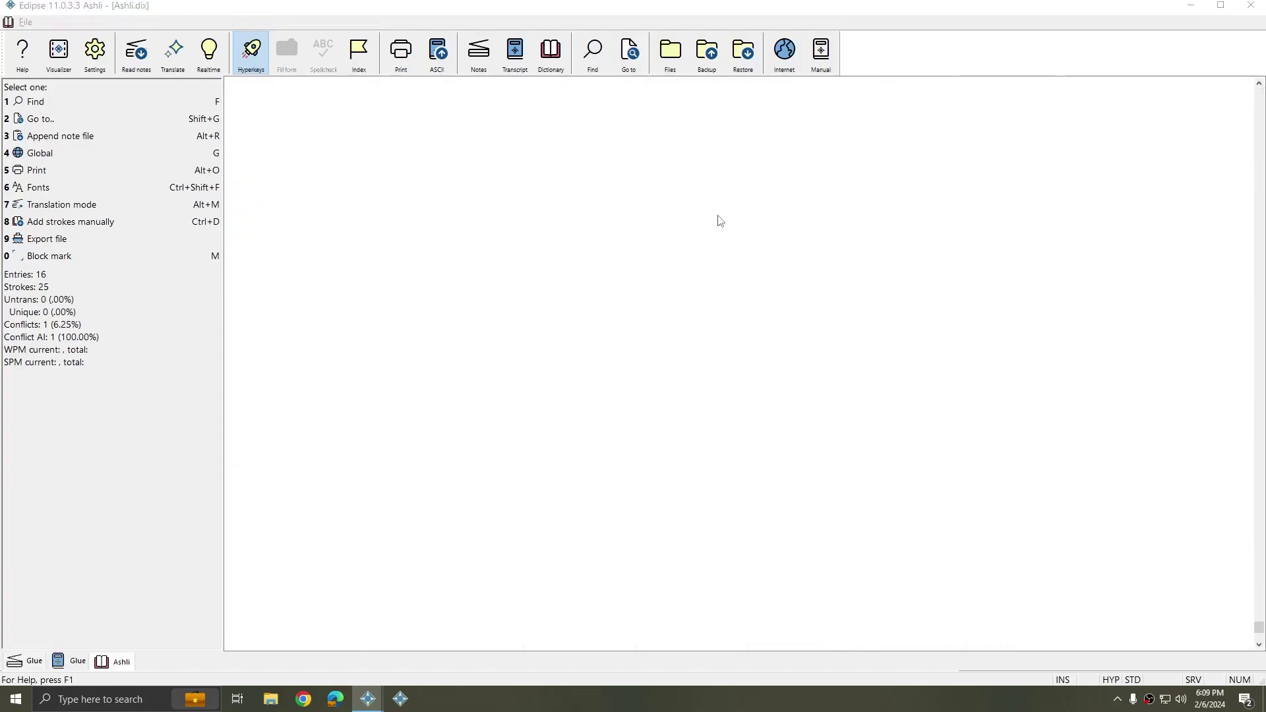
Filter the dictionary to its 'Alphabets (Glue symbols)' entries, {&A} through {&Y}.
{"action": "key", "text": "f"}
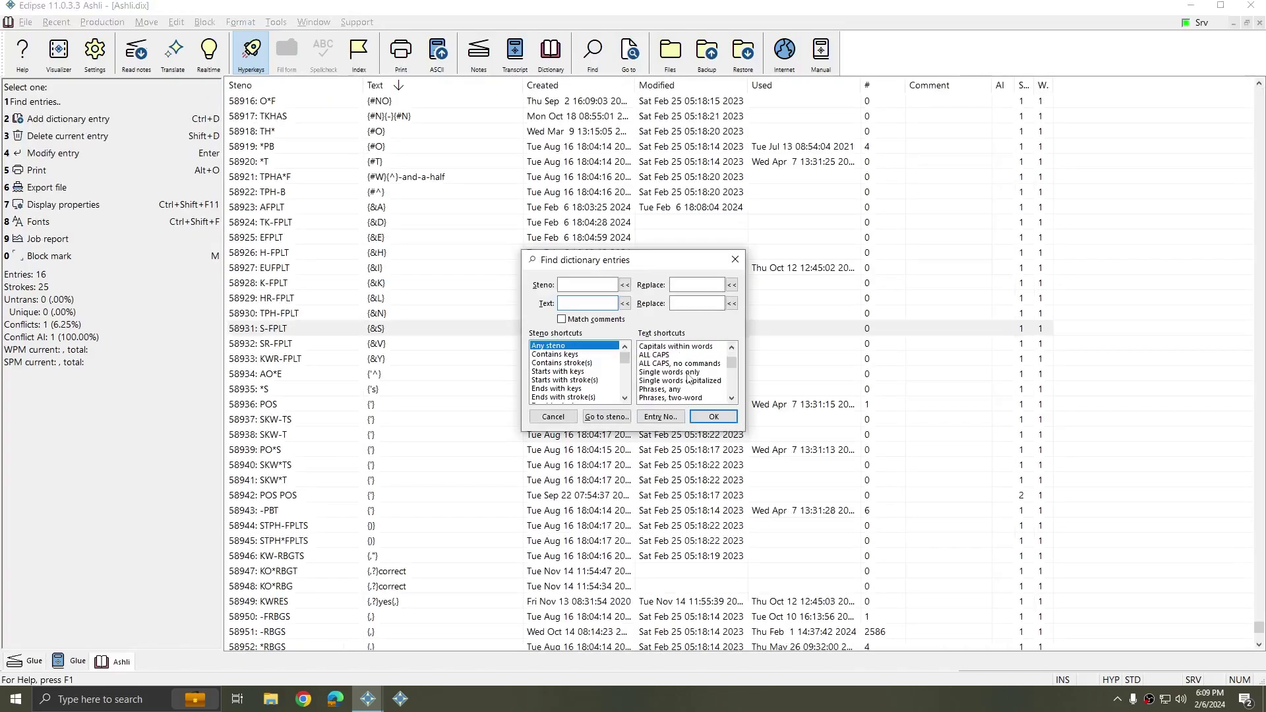
{"action": "scroll", "coordinate": [688, 377], "scroll_direction": "up", "scroll_amount": 3}
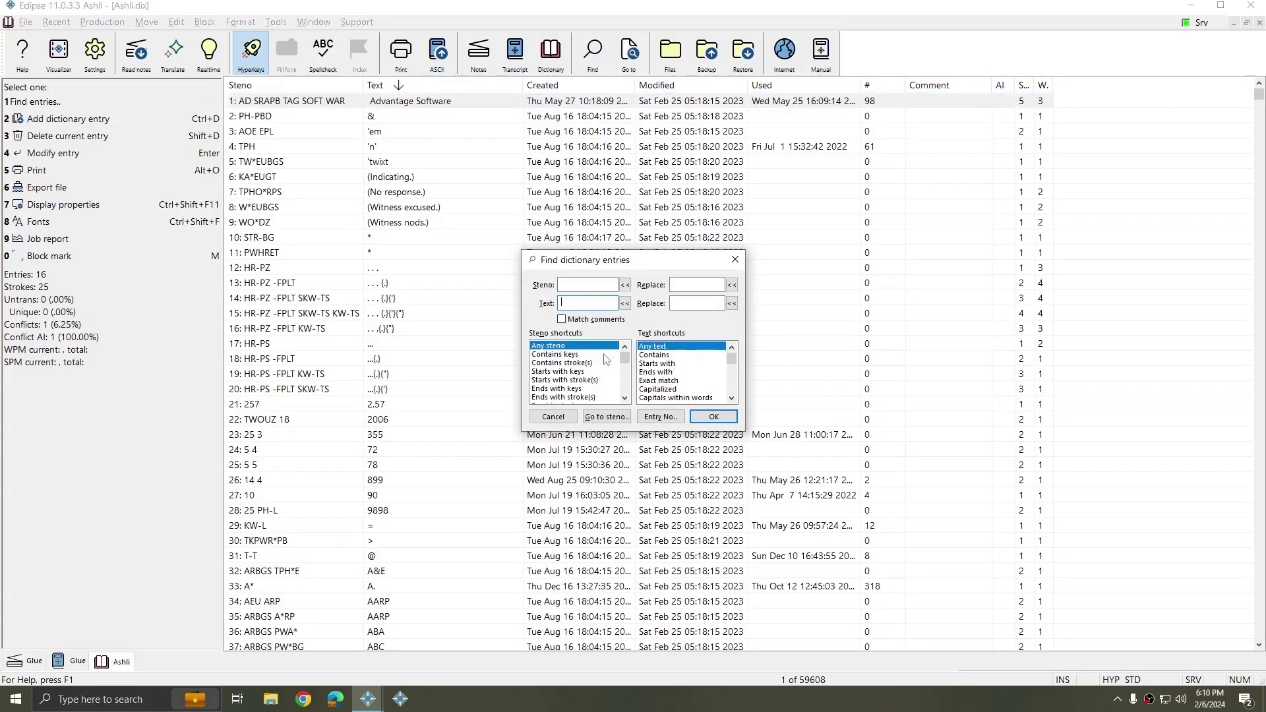
{"action": "scroll", "coordinate": [685, 367], "scroll_direction": "down", "scroll_amount": 5}
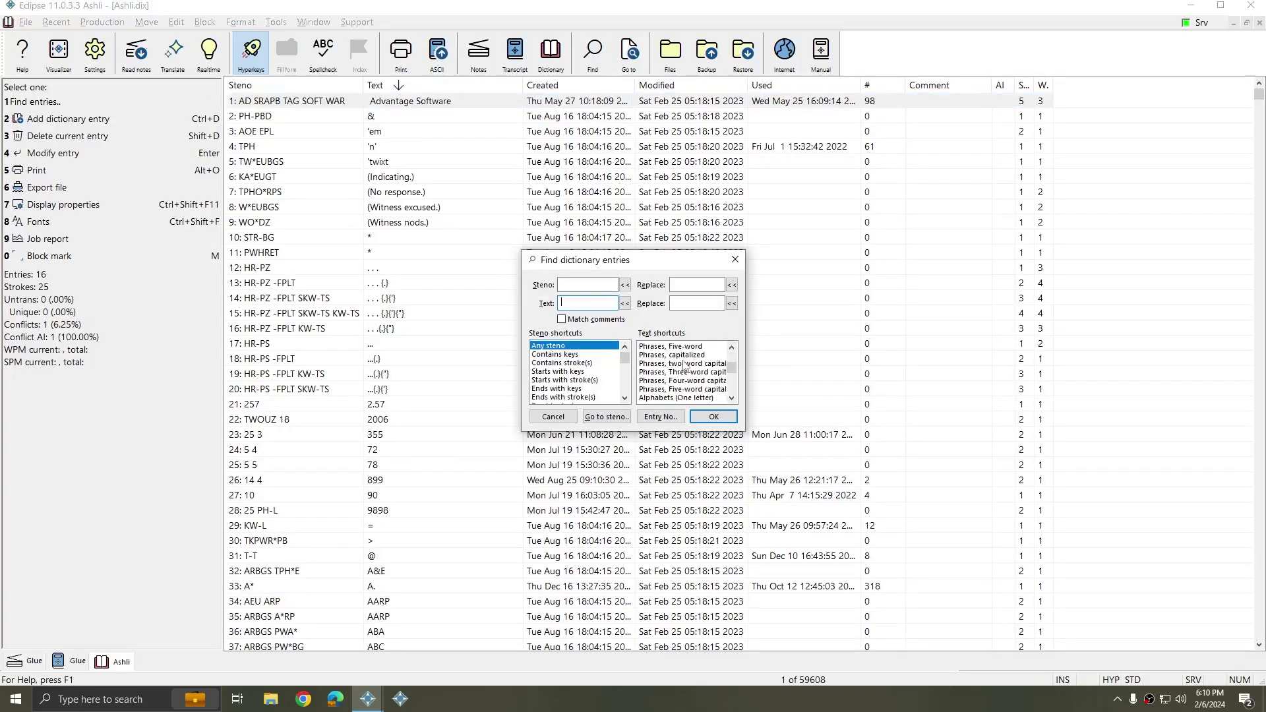
{"action": "scroll", "coordinate": [685, 367], "scroll_direction": "down", "scroll_amount": 2}
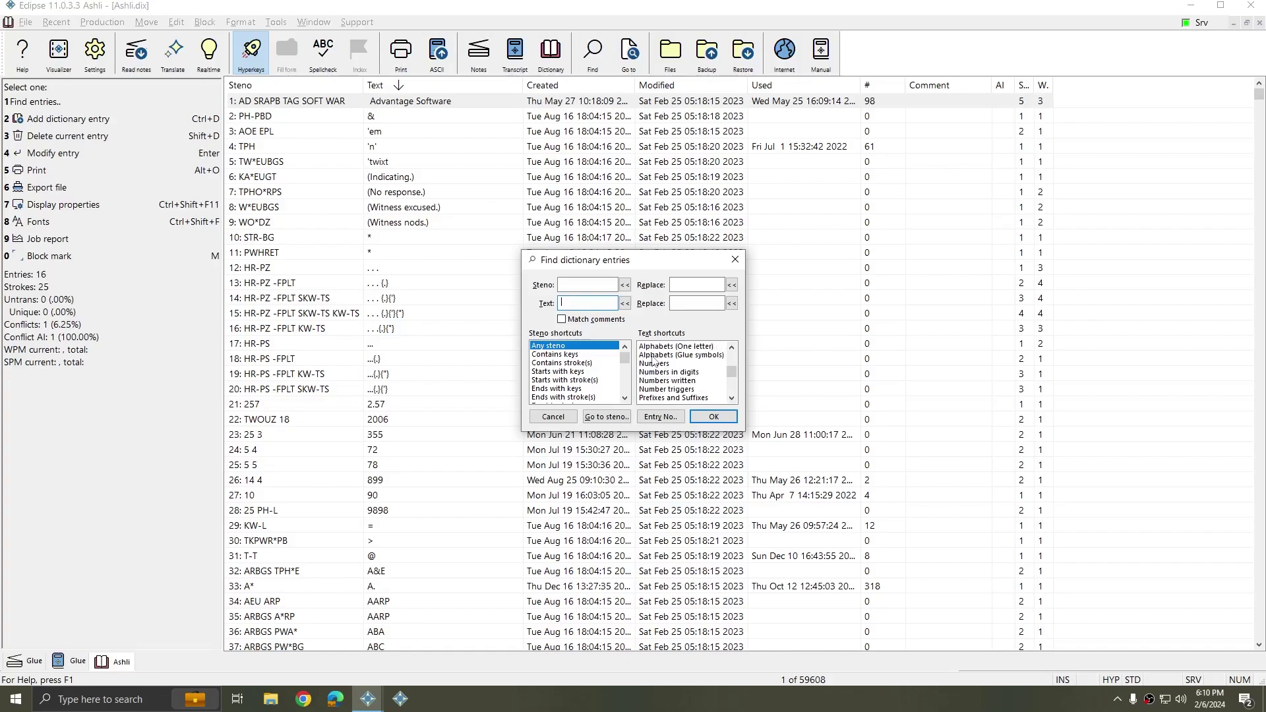
{"action": "left_click", "coordinate": [689, 356]}
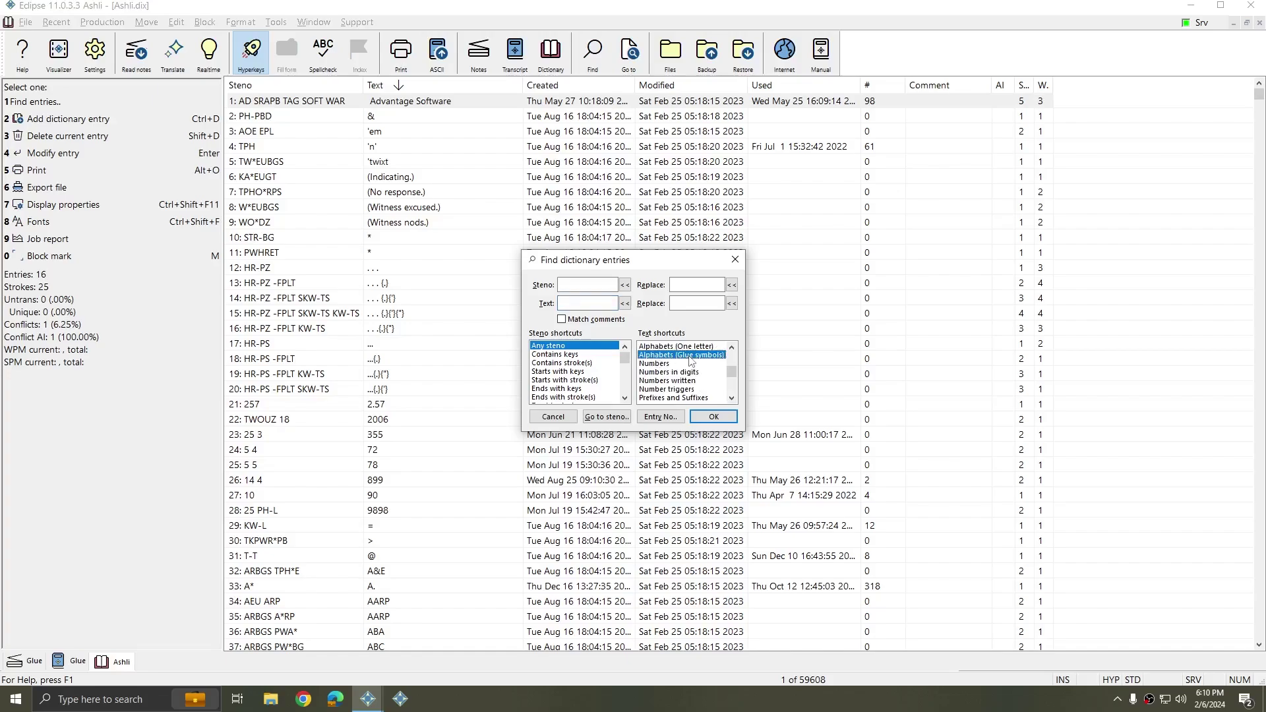
{"action": "left_click", "coordinate": [716, 422]}
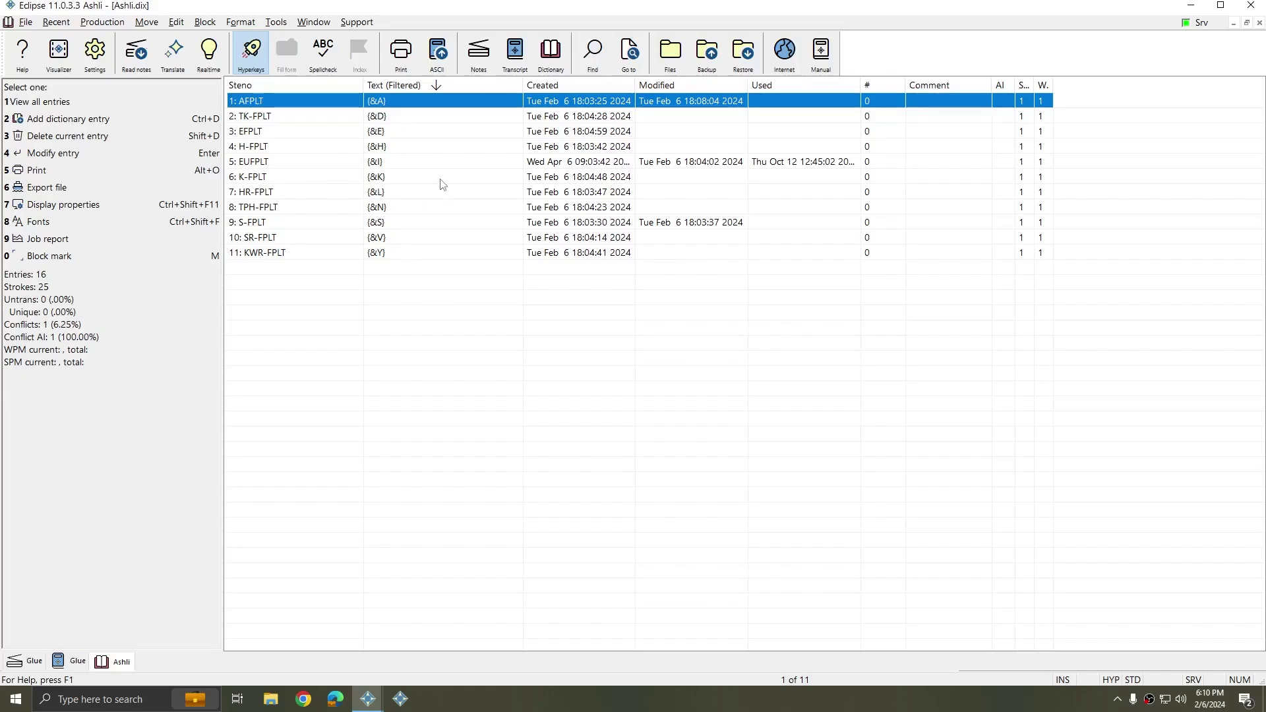
Replace '{&' with '{&-' across all listed glue-letter entries.
{"action": "key", "text": "ctrl+f"}
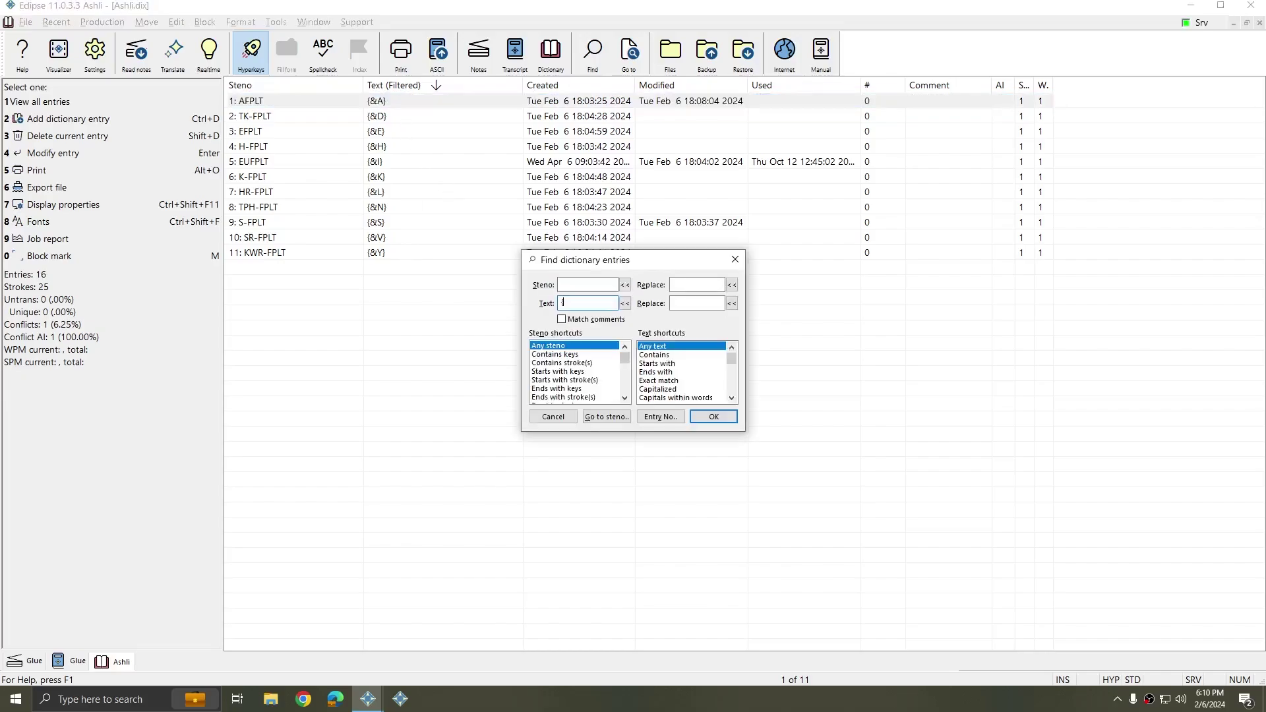
{"action": "type", "text": "{&-"}
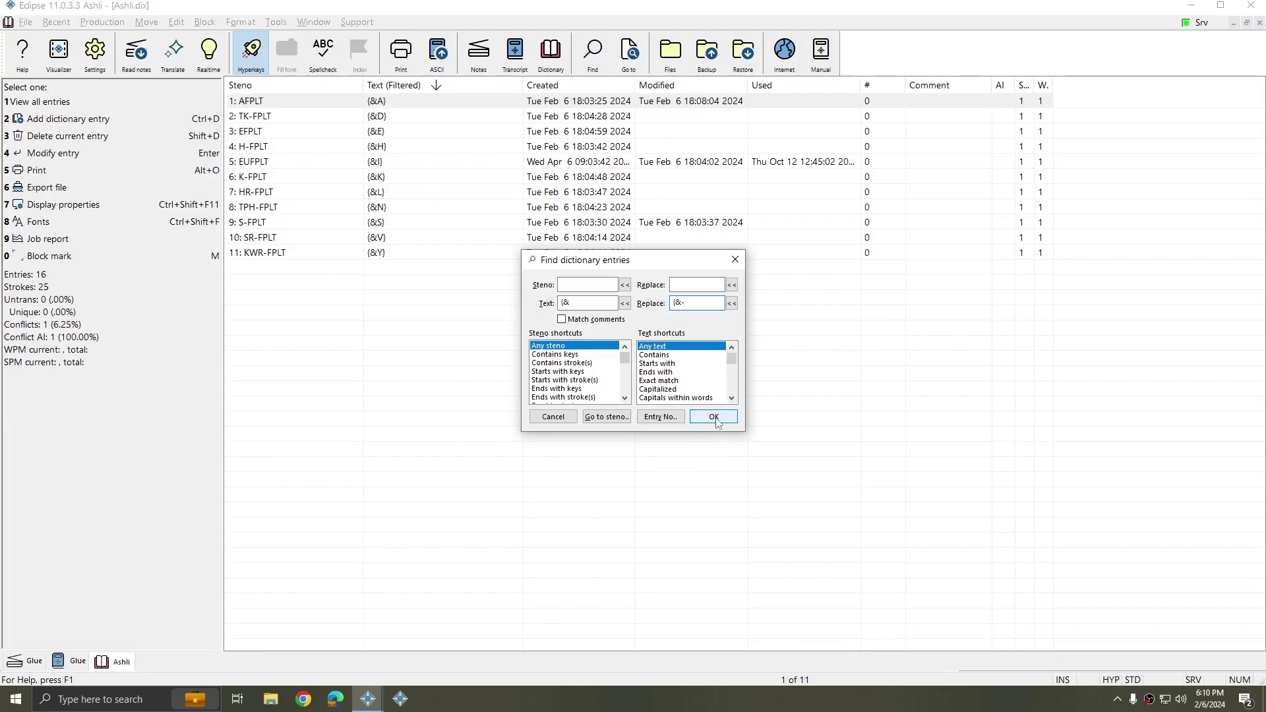
{"action": "left_click", "coordinate": [715, 418]}
{"action": "left_click", "coordinate": [659, 360]}
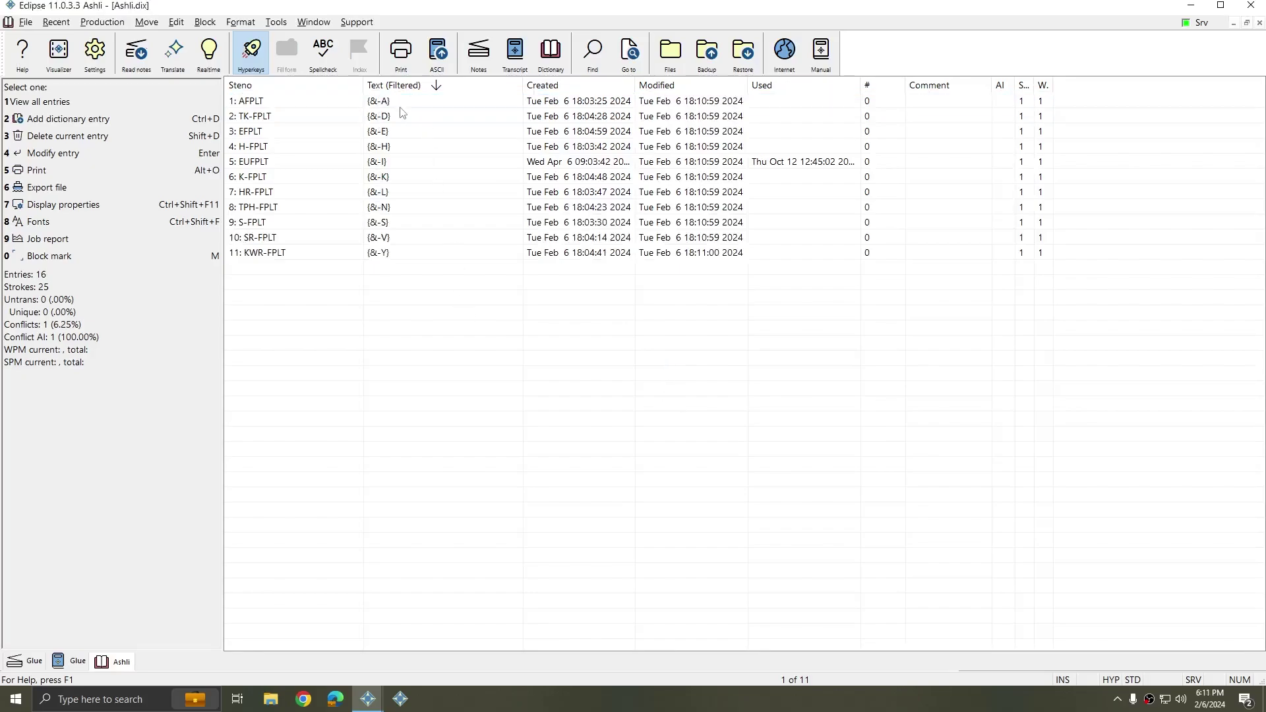
Inspect the updated {&-A}-style entries, including TK-FPLT, then return to the Glue transcript.
{"action": "left_click", "coordinate": [405, 162]}
{"action": "left_click", "coordinate": [406, 224]}
{"action": "left_click", "coordinate": [398, 251]}
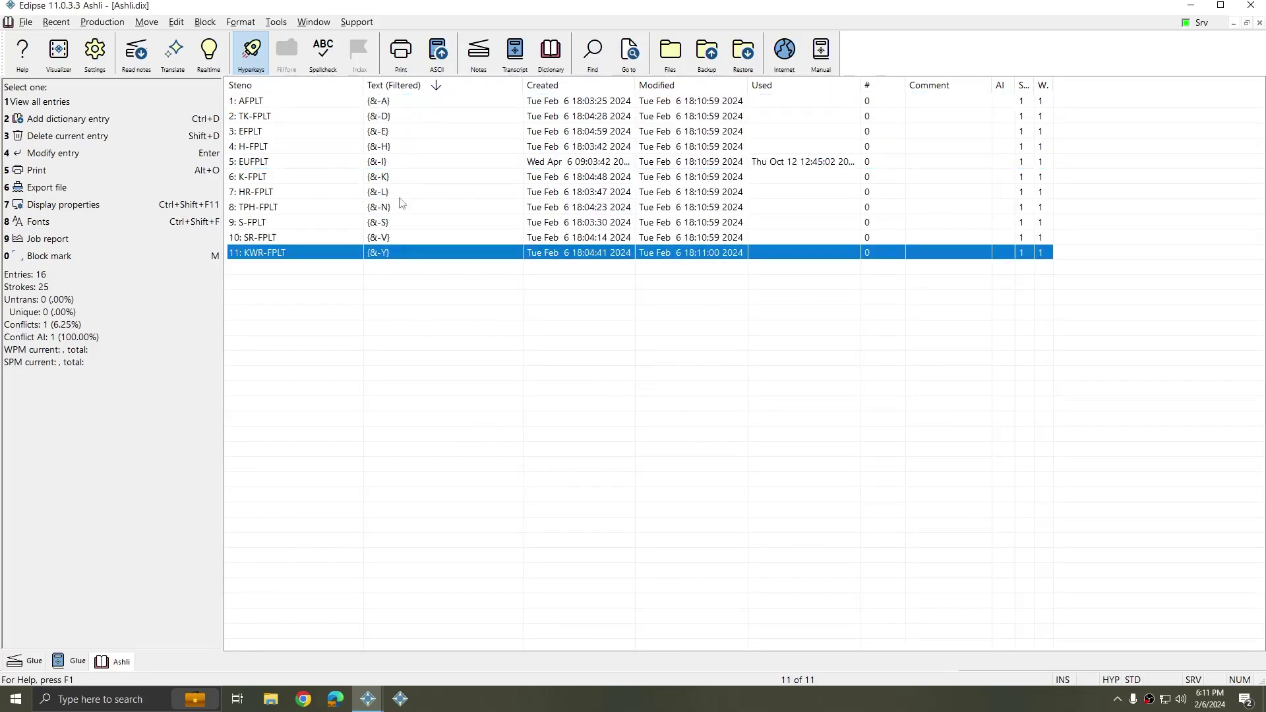
{"action": "left_click", "coordinate": [393, 117]}
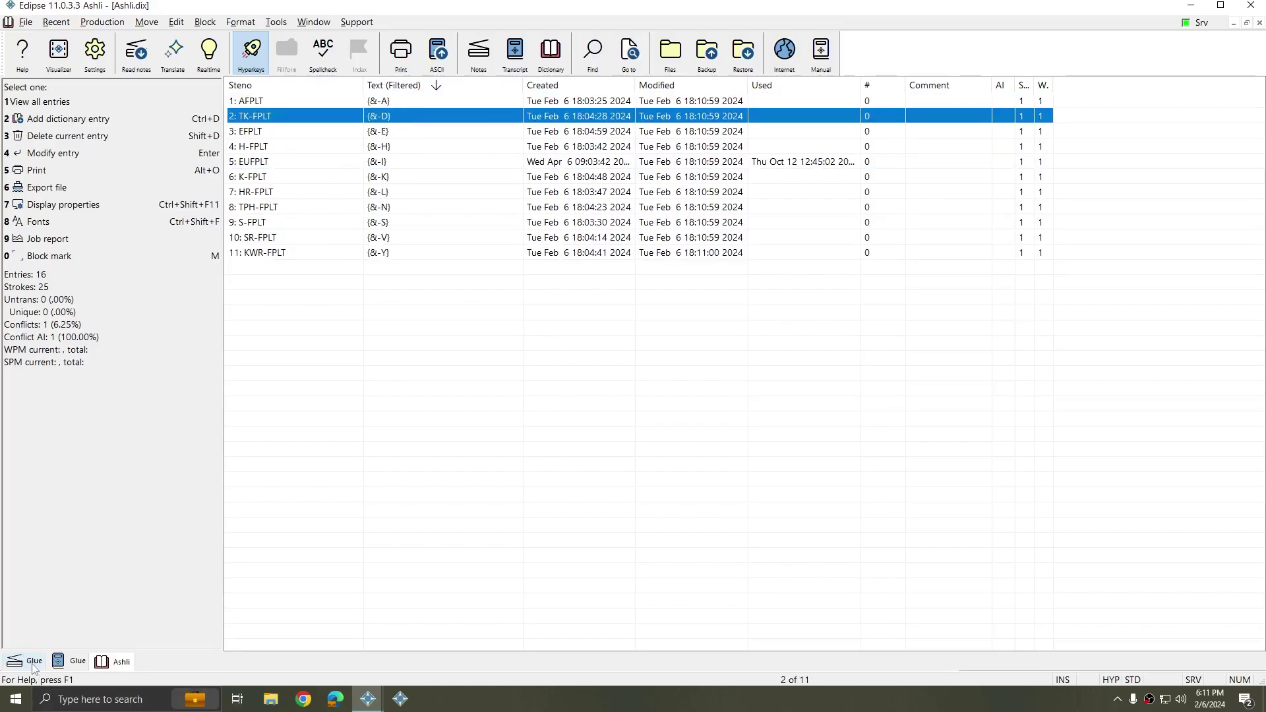
{"action": "left_click", "coordinate": [74, 666]}
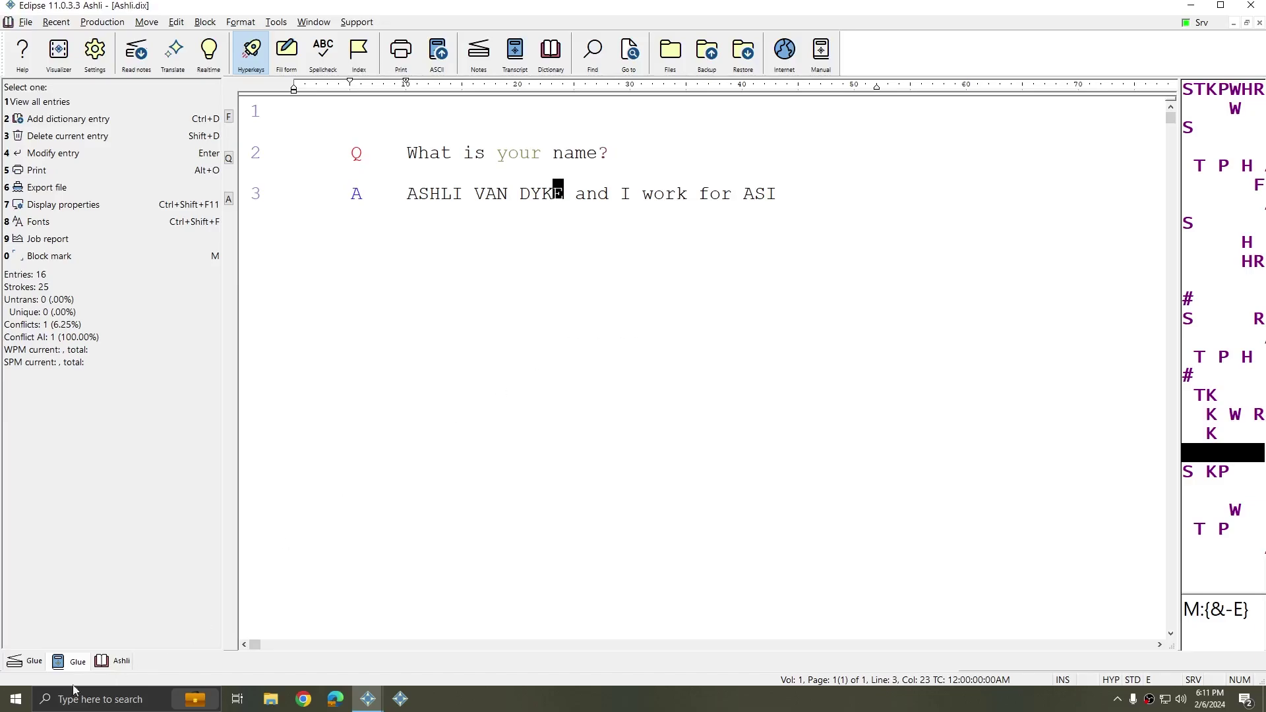
Close the transcript and retranslate the Glue notes over the existing job.
{"action": "key", "text": "ctrl+F4"}
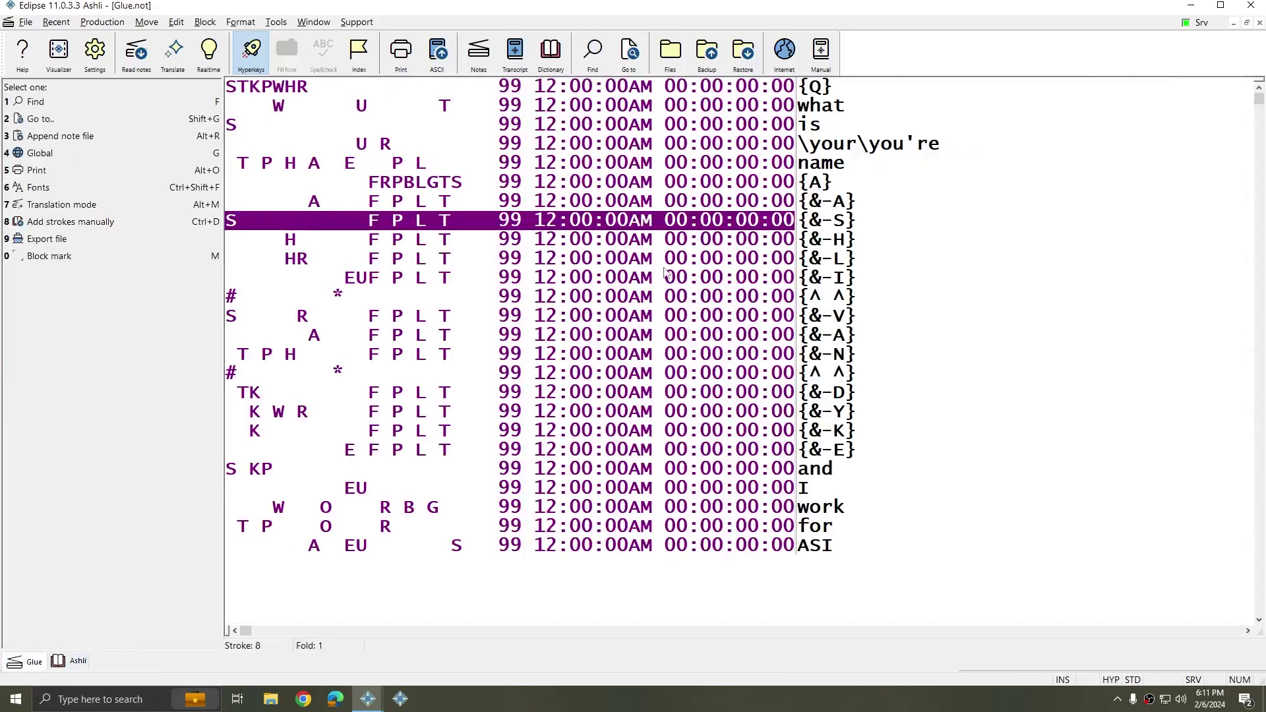
{"action": "key", "text": "ctrl+t"}
{"action": "left_click", "coordinate": [701, 250]}
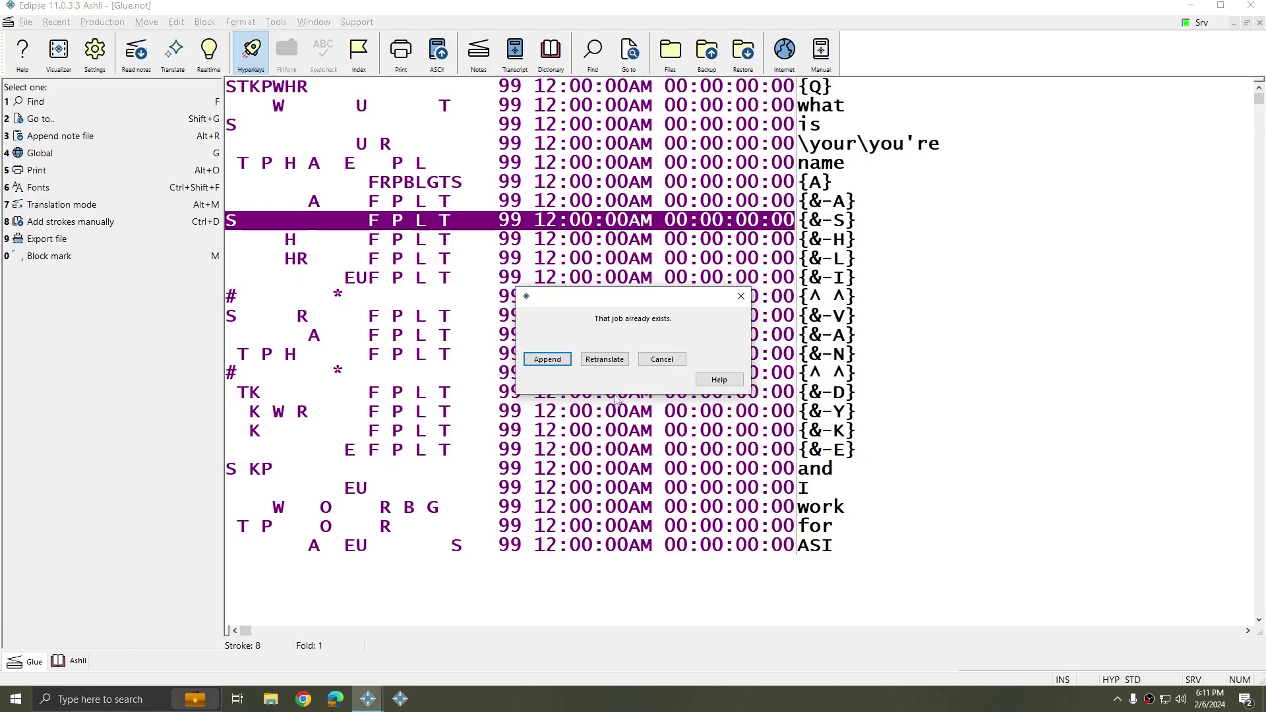
{"action": "left_click", "coordinate": [604, 359]}
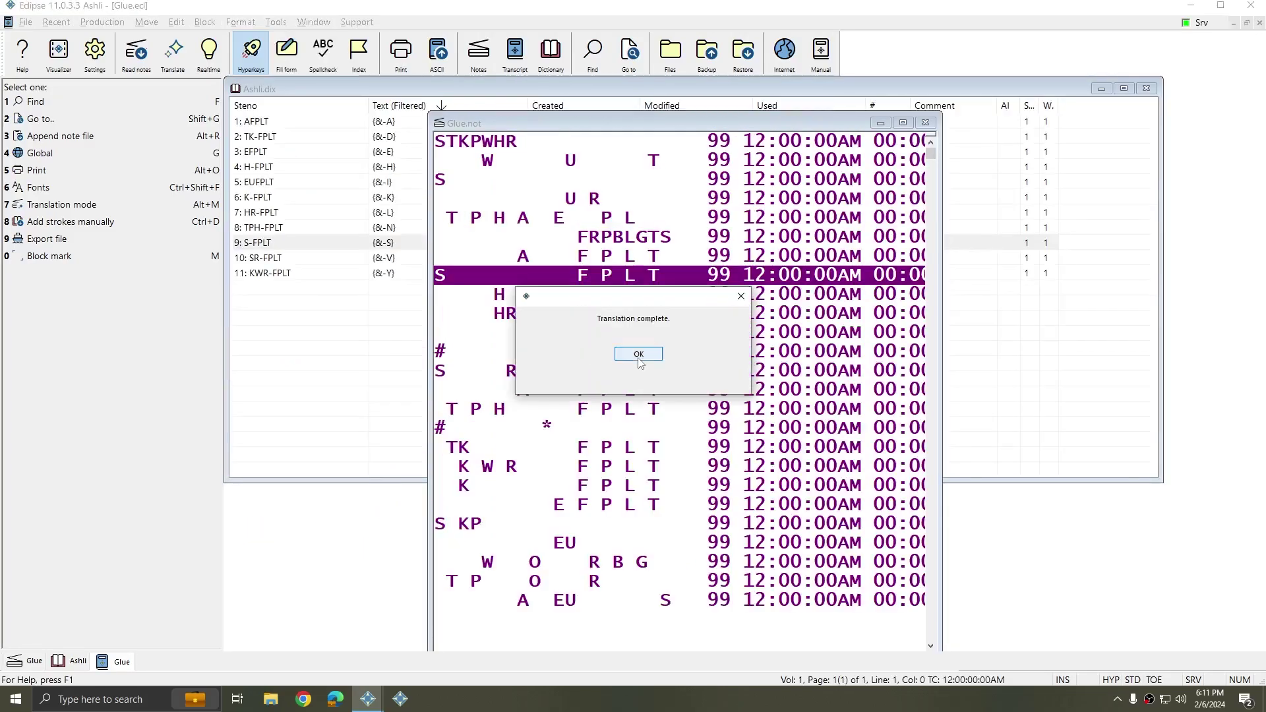
{"action": "left_click", "coordinate": [639, 355]}
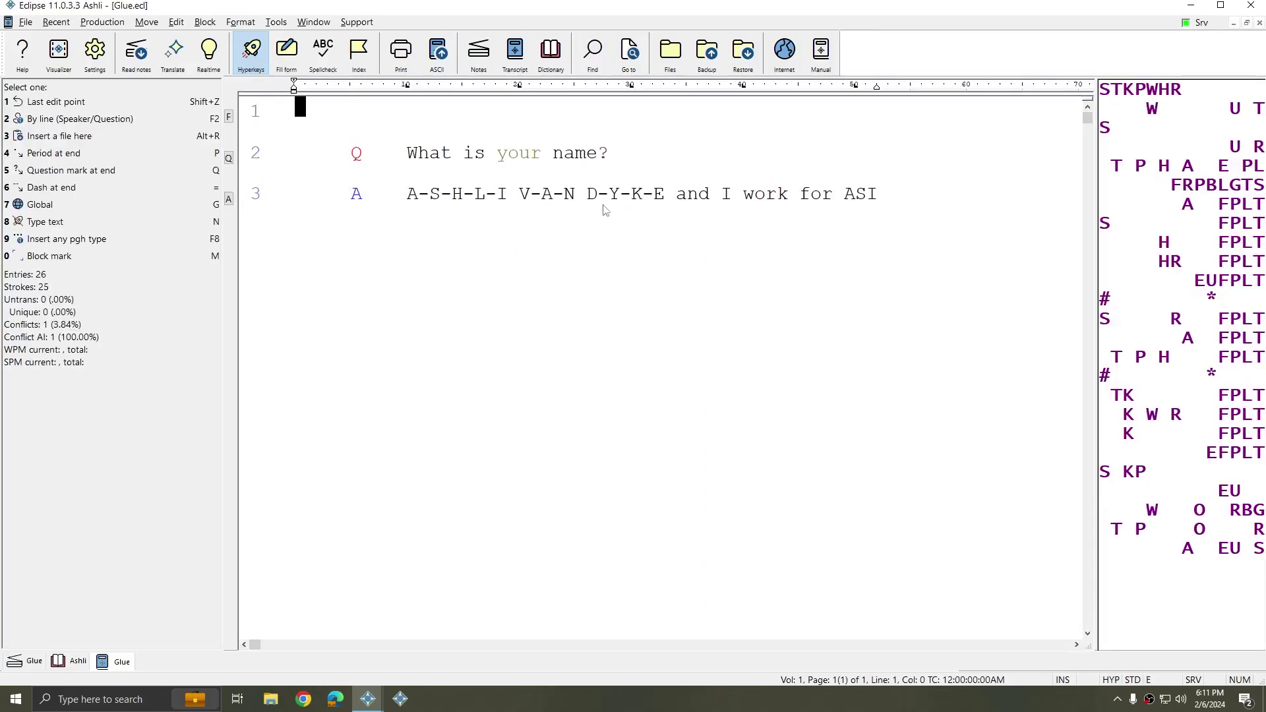
Inspect the hyphenated letters of A-S-H-L-I and D-Y-K-E in the answer.
{"action": "left_click", "coordinate": [416, 196]}
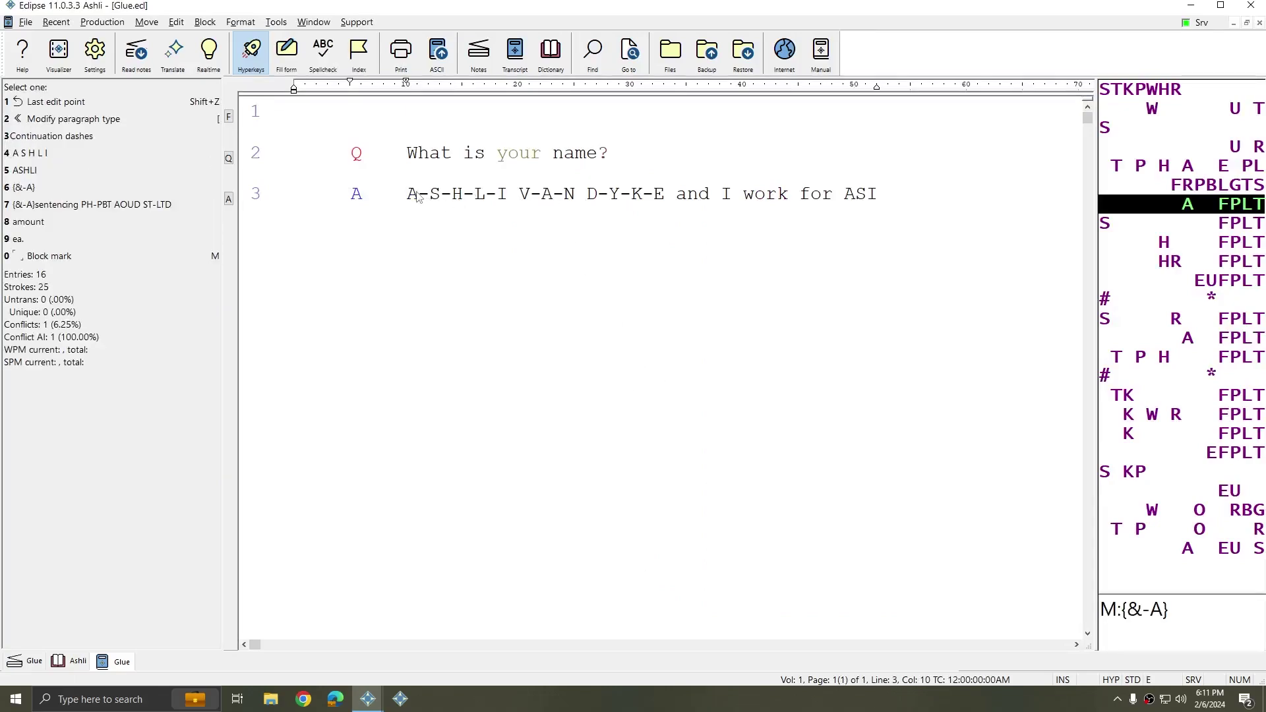
{"action": "key", "text": "Right"}
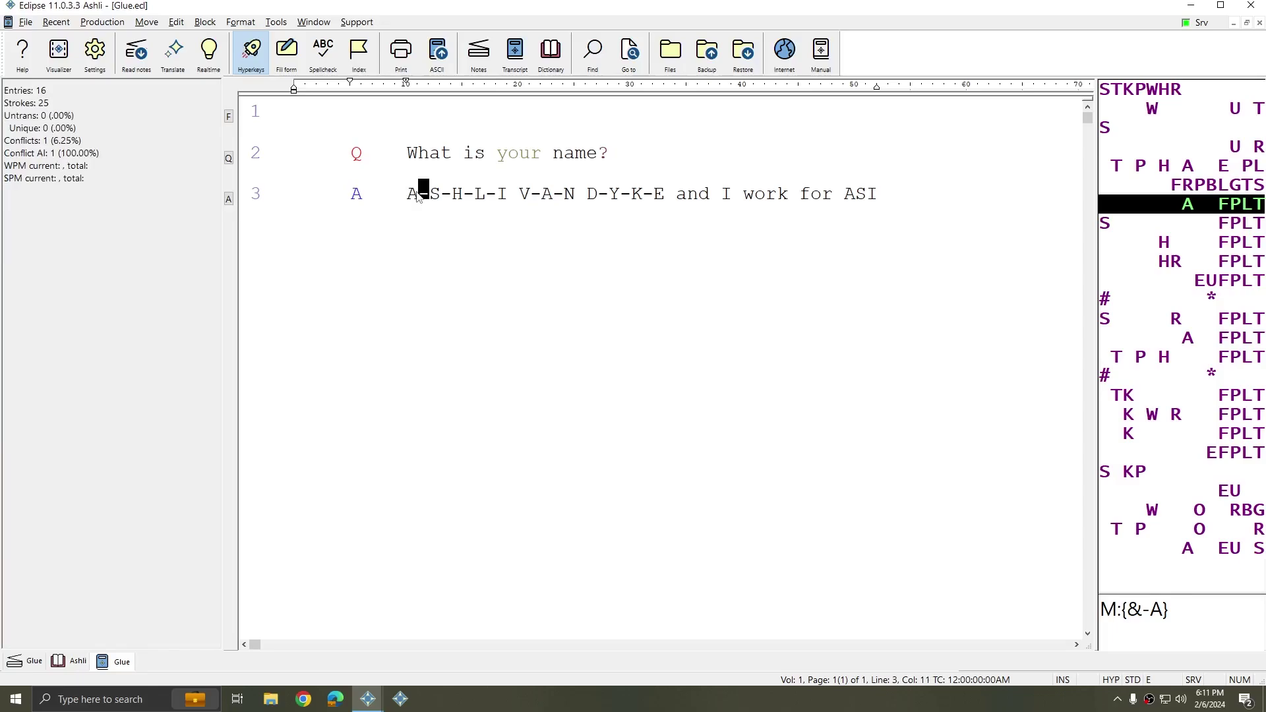
{"action": "key", "text": "Right"}
{"action": "key", "text": "Right"}
{"action": "key", "text": "Right"}
{"action": "key", "text": "Right"}
{"action": "key", "text": "Right"}
{"action": "key", "text": "Right"}
{"action": "key", "text": "Right"}
{"action": "key", "text": "Right"}
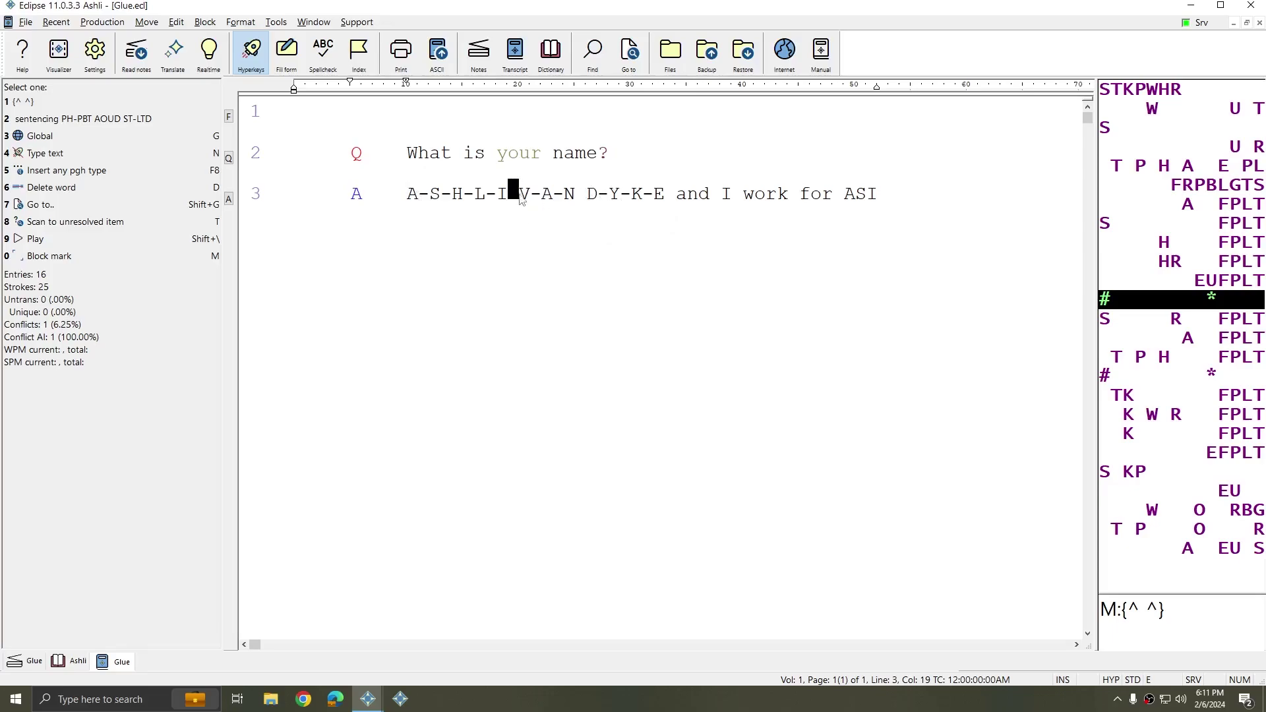
{"action": "left_click", "coordinate": [590, 195]}
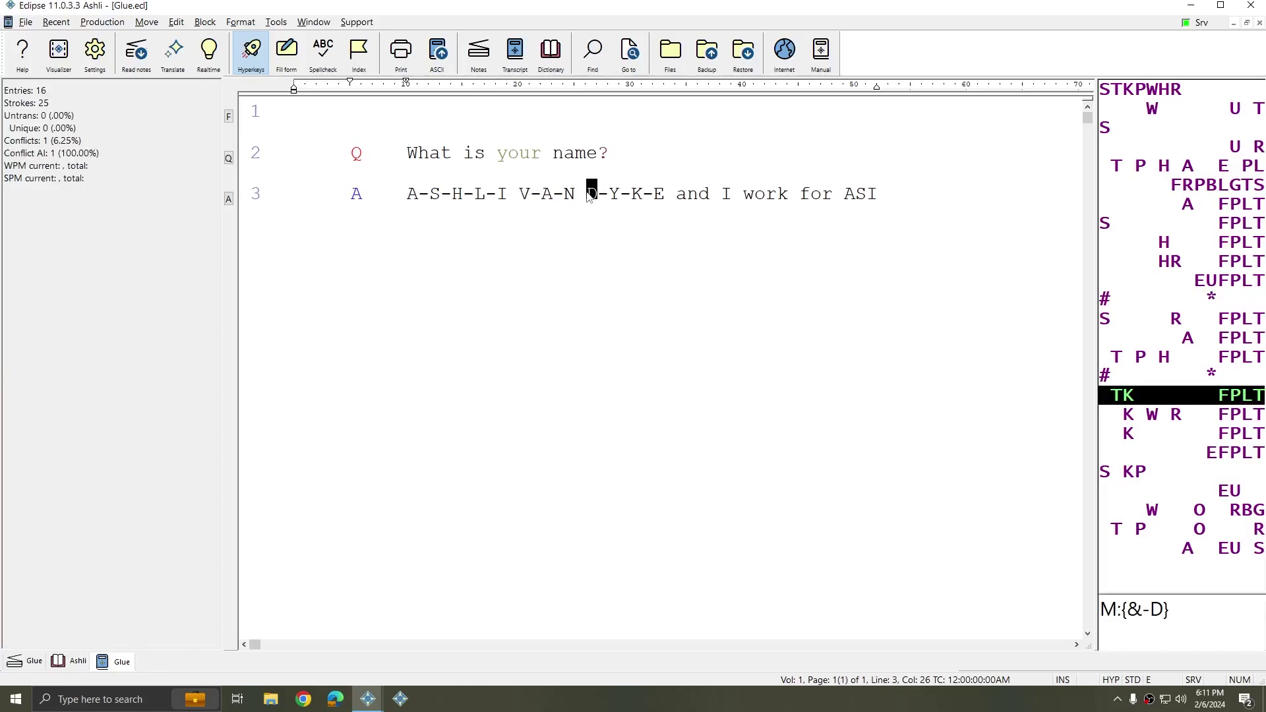
{"action": "left_click", "coordinate": [583, 197]}
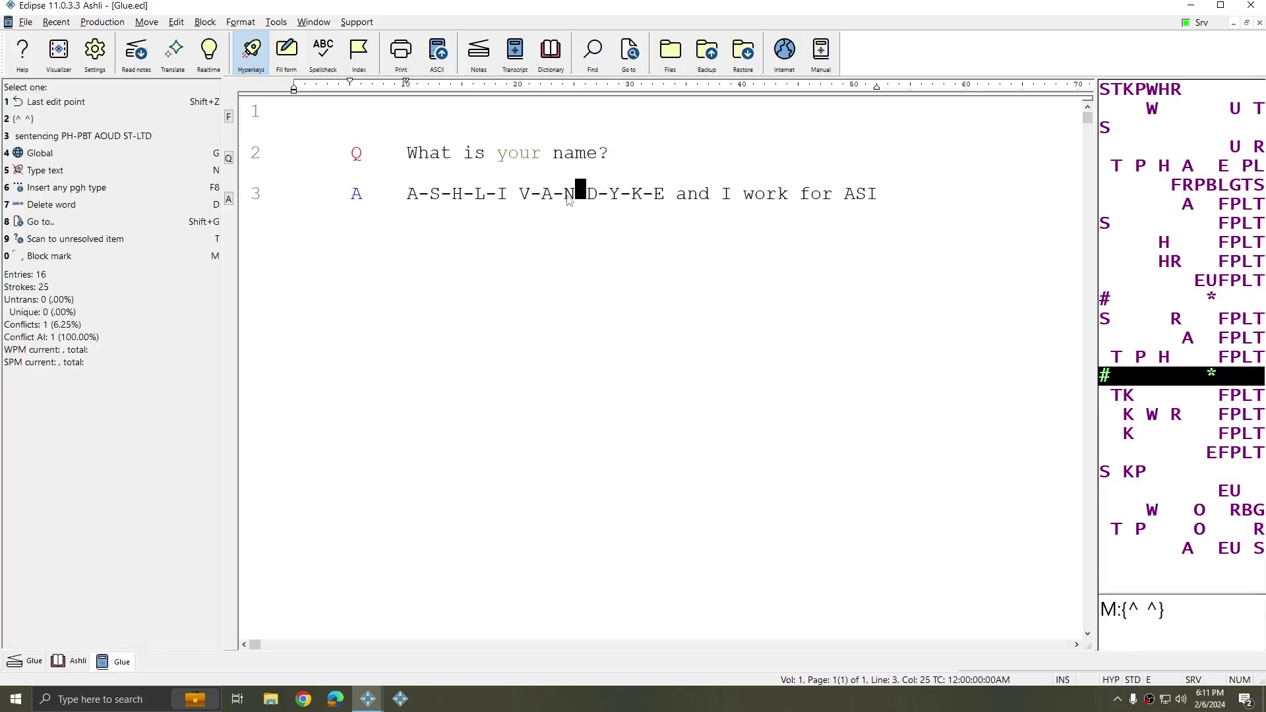
{"action": "left_click", "coordinate": [425, 207]}
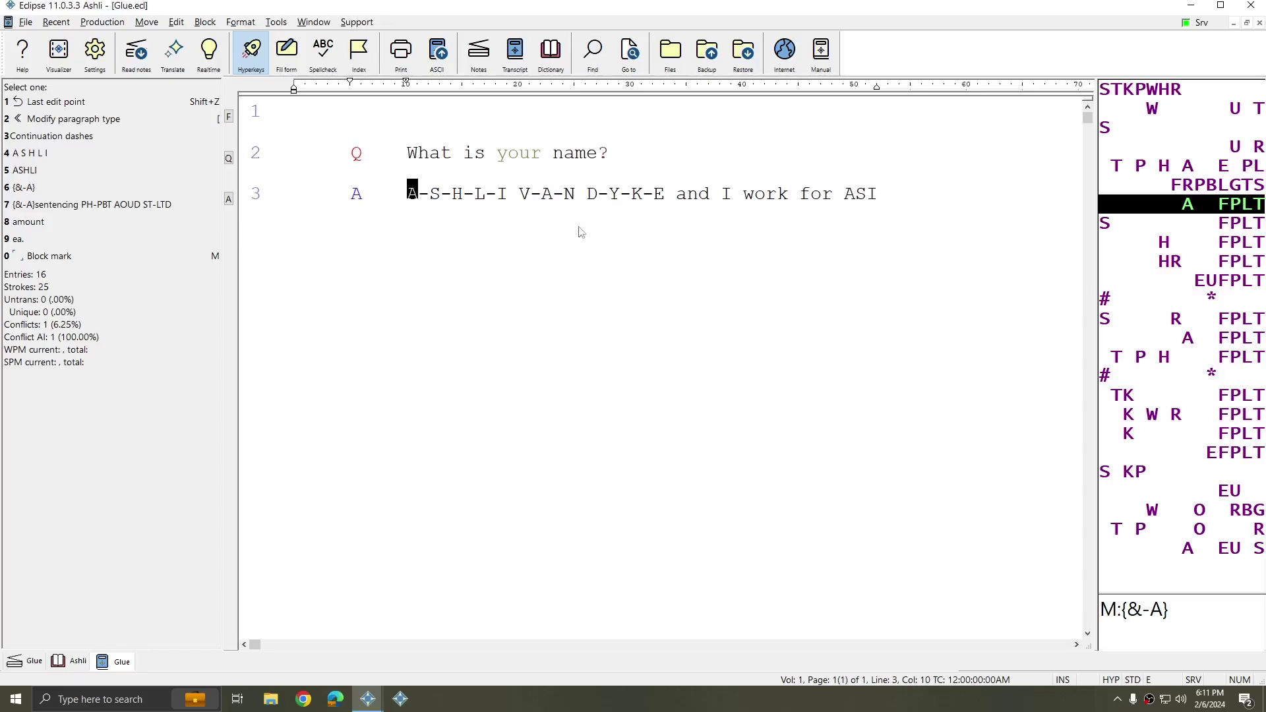
Switch to the Ashli dictionary and set its entry list font to size 18.
{"action": "left_click", "coordinate": [68, 663]}
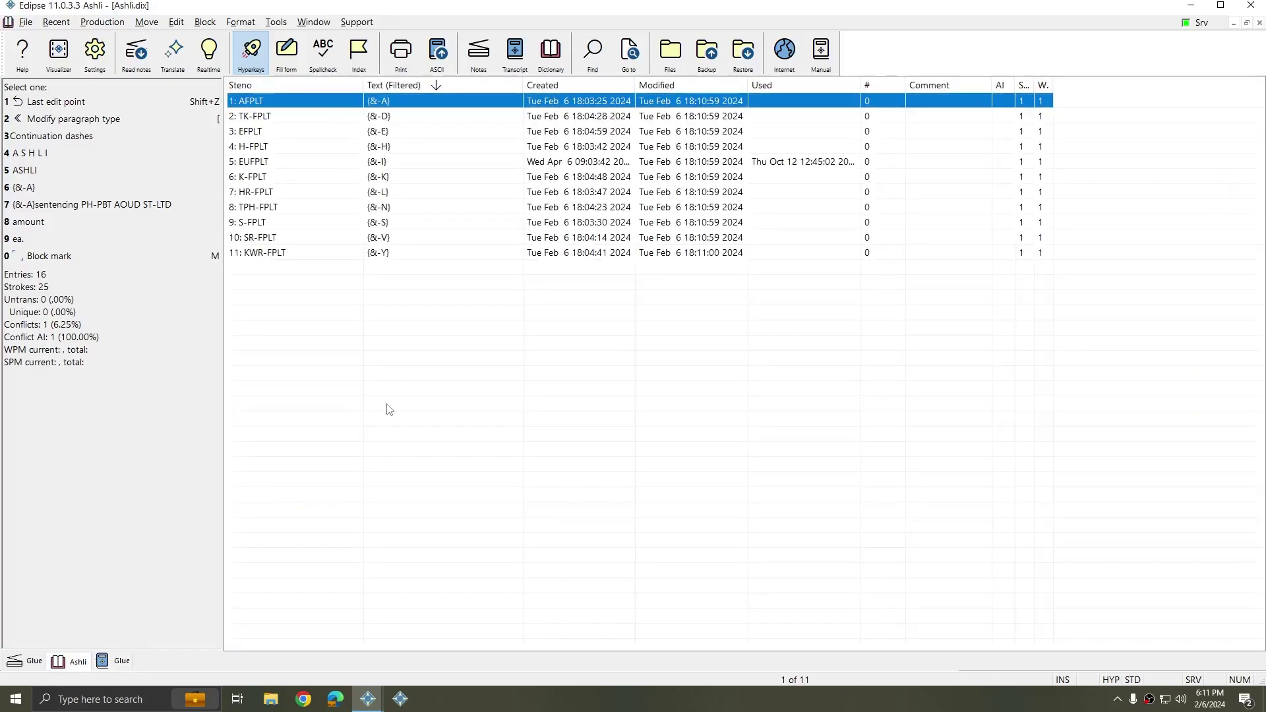
{"action": "right_click", "coordinate": [486, 289]}
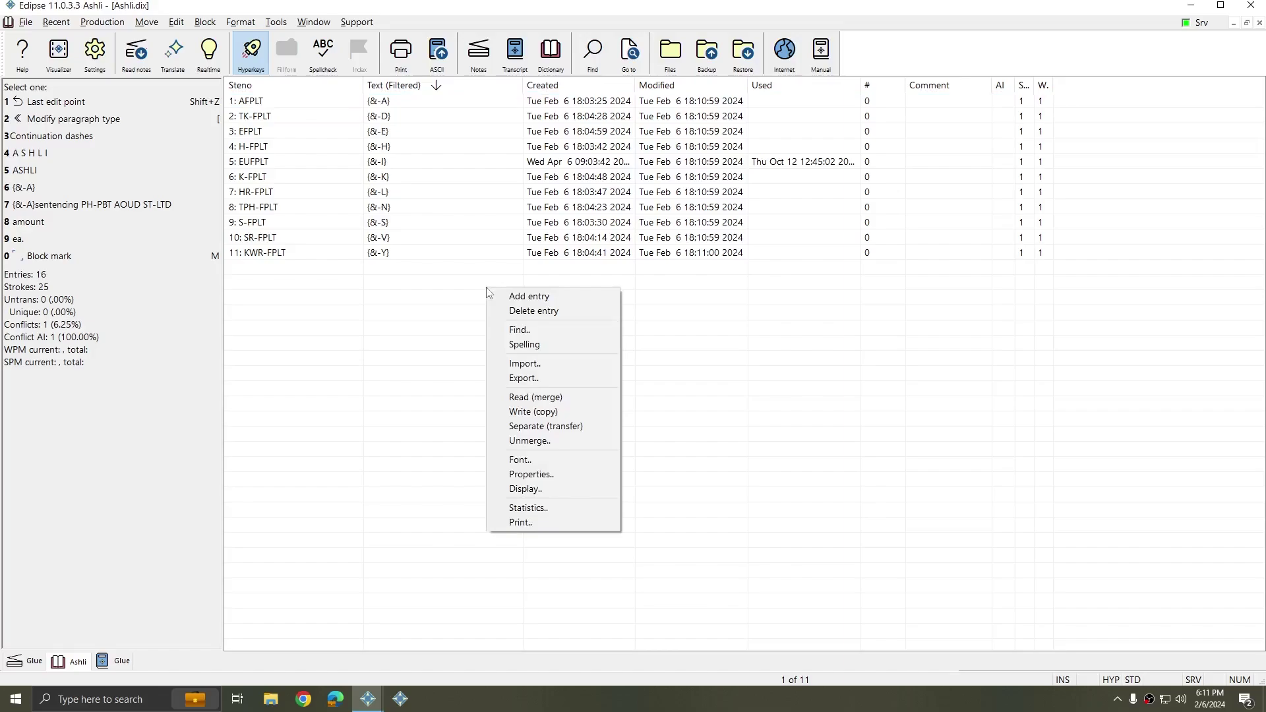
{"action": "left_click", "coordinate": [560, 461]}
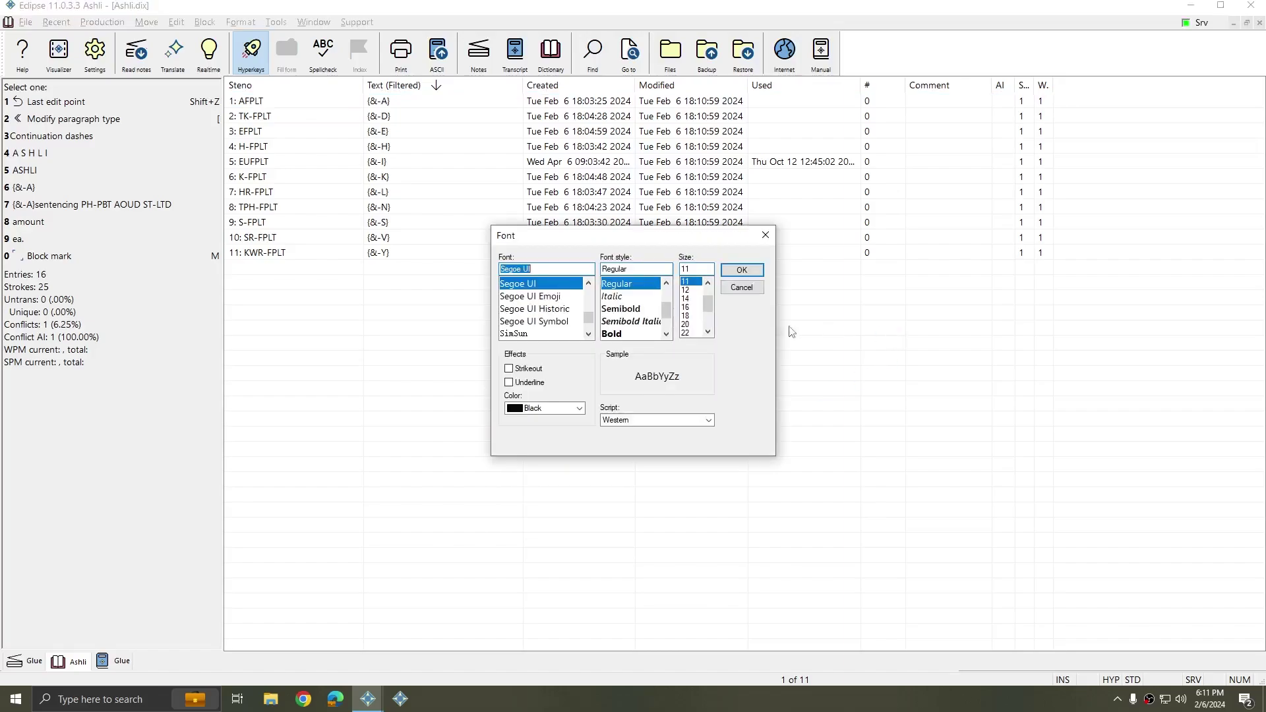
{"action": "left_click", "coordinate": [686, 316]}
{"action": "left_click", "coordinate": [741, 270]}
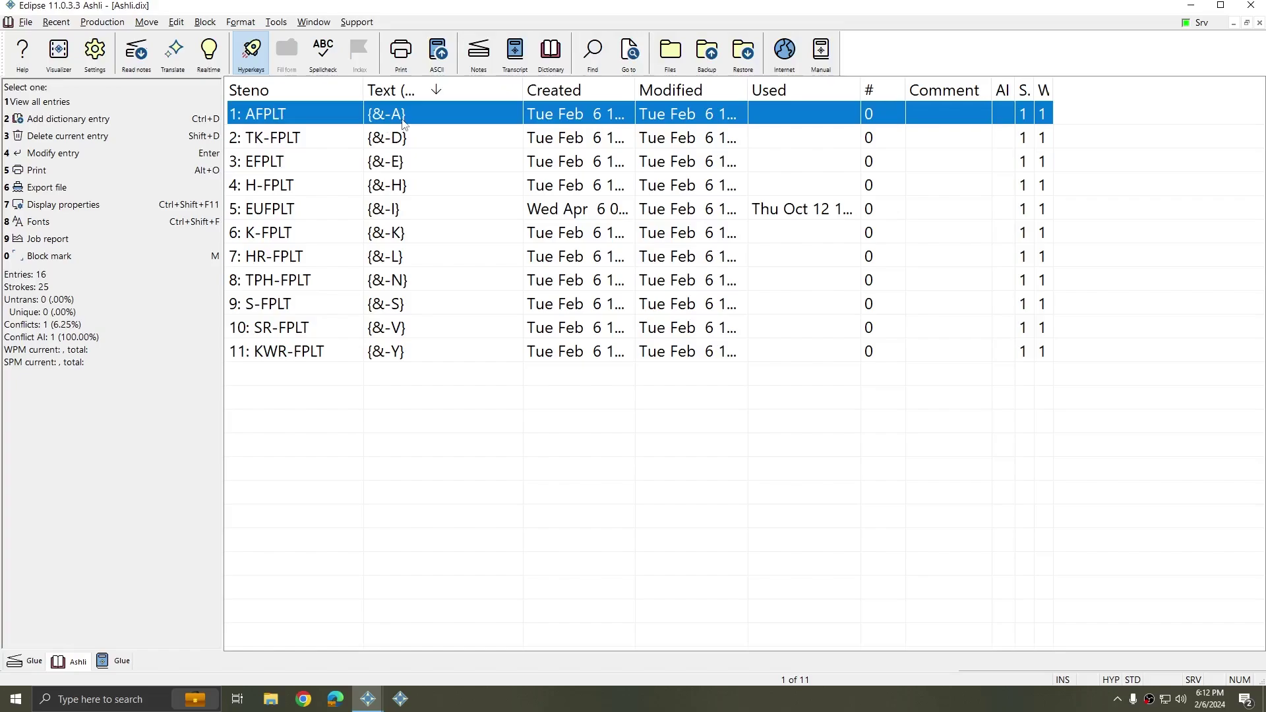
{"action": "mouse_move", "coordinate": [368, 699]}
{"action": "left_click", "coordinate": [426, 659]}
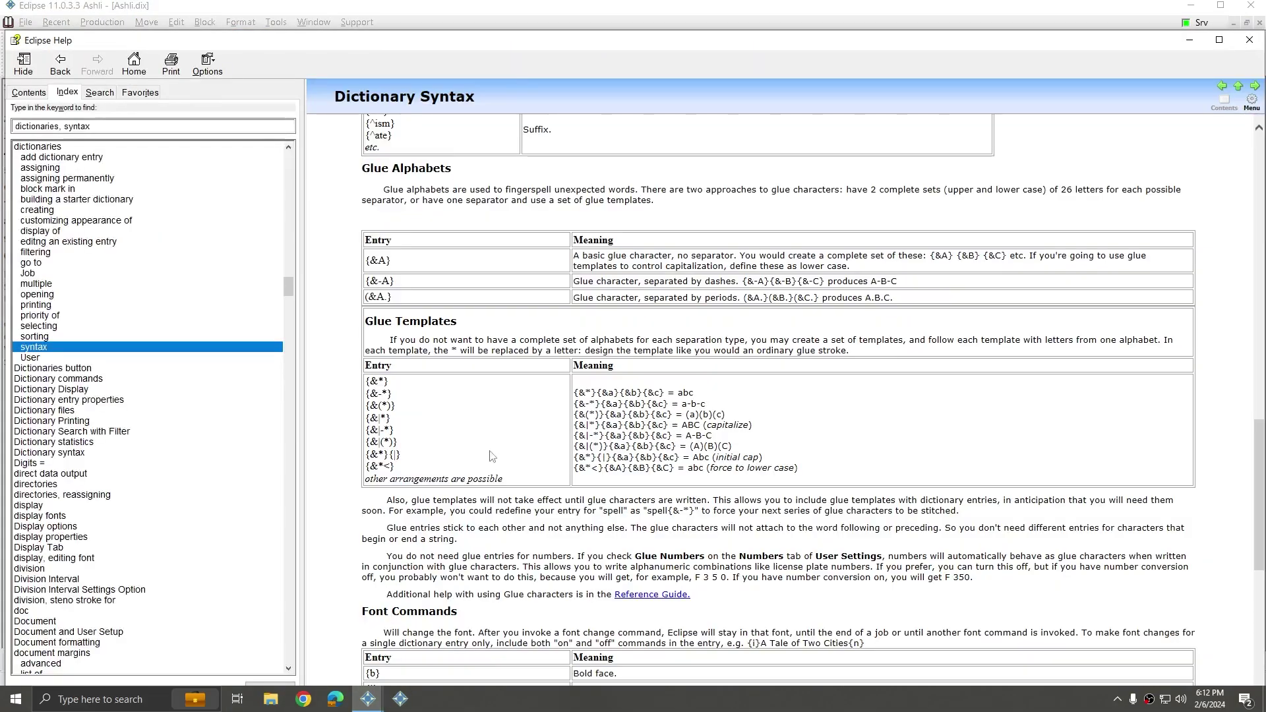
{"action": "left_click_drag", "start_coordinate": [403, 298], "coordinate": [379, 298]}
{"action": "left_click", "coordinate": [417, 302]}
{"action": "left_click", "coordinate": [1190, 40]}
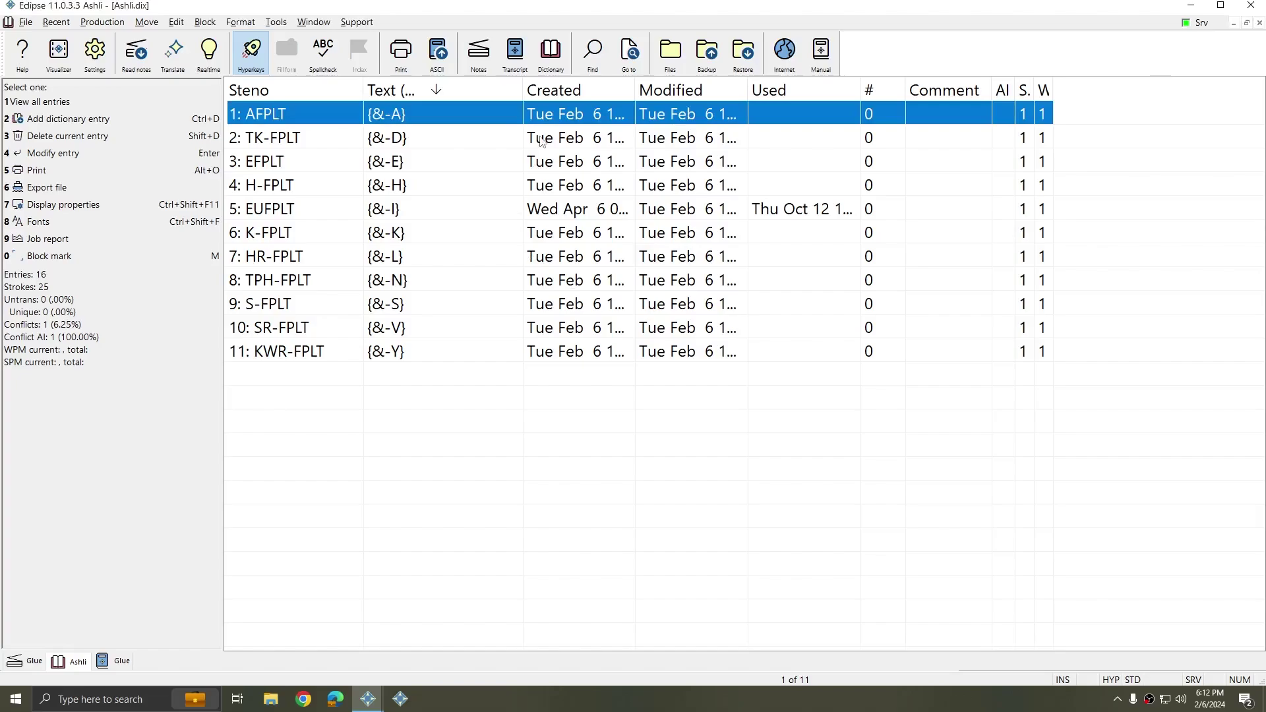
Replace '{&-' with '{&' in all glue entries to strip the dashes.
{"action": "key", "text": "ctrl+f"}
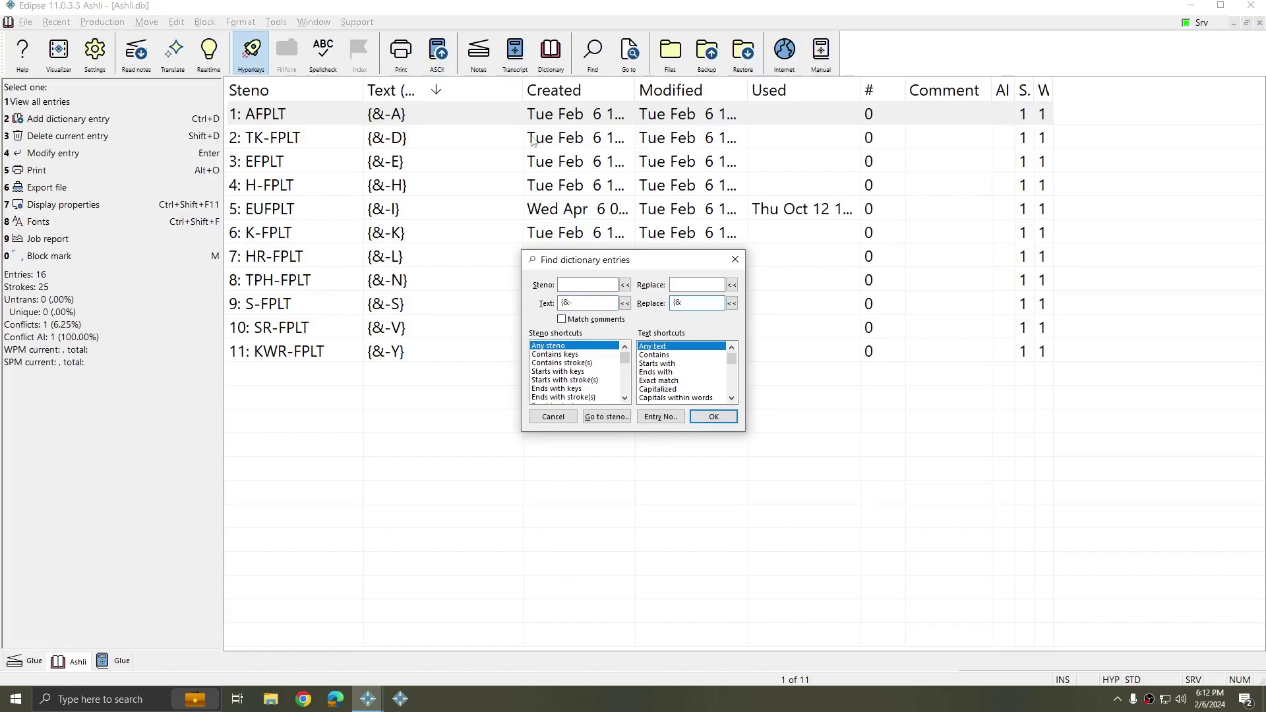
{"action": "left_click", "coordinate": [725, 421]}
{"action": "left_click", "coordinate": [655, 364]}
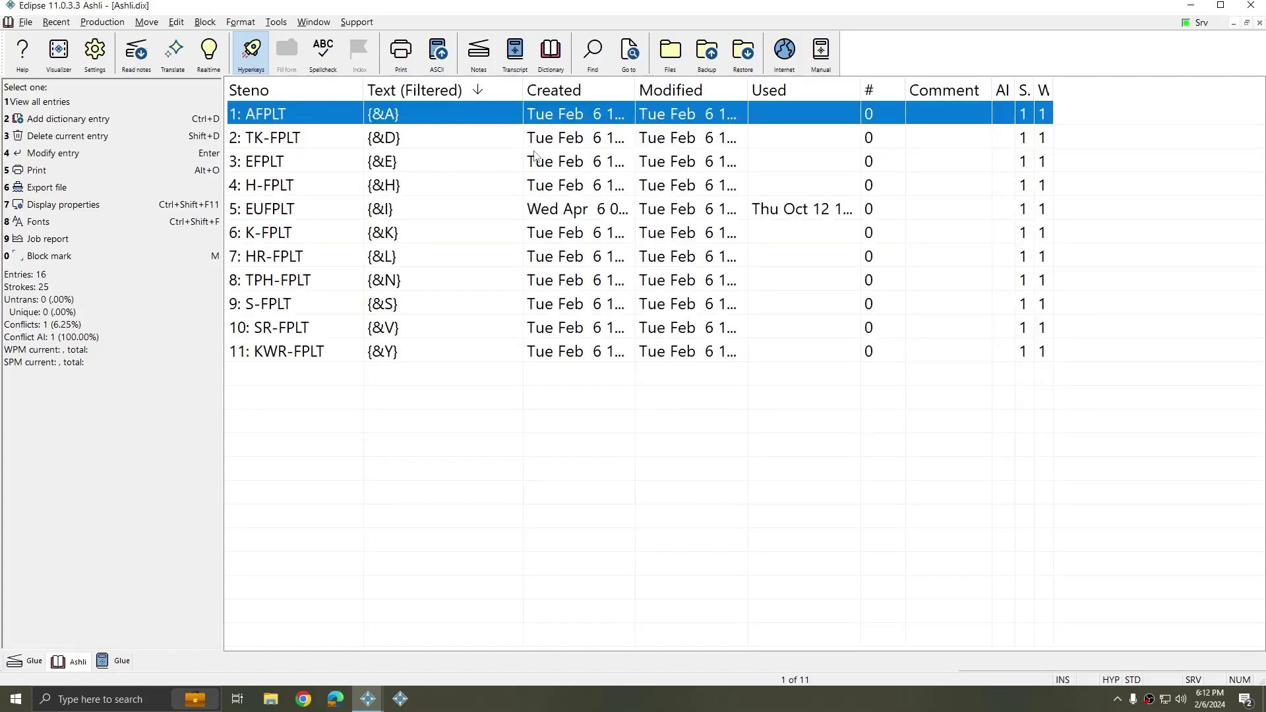
Replace '}' with '.}' in all entries and check the new {&D.} and {&E.} forms.
{"action": "key", "text": "ctrl+f"}
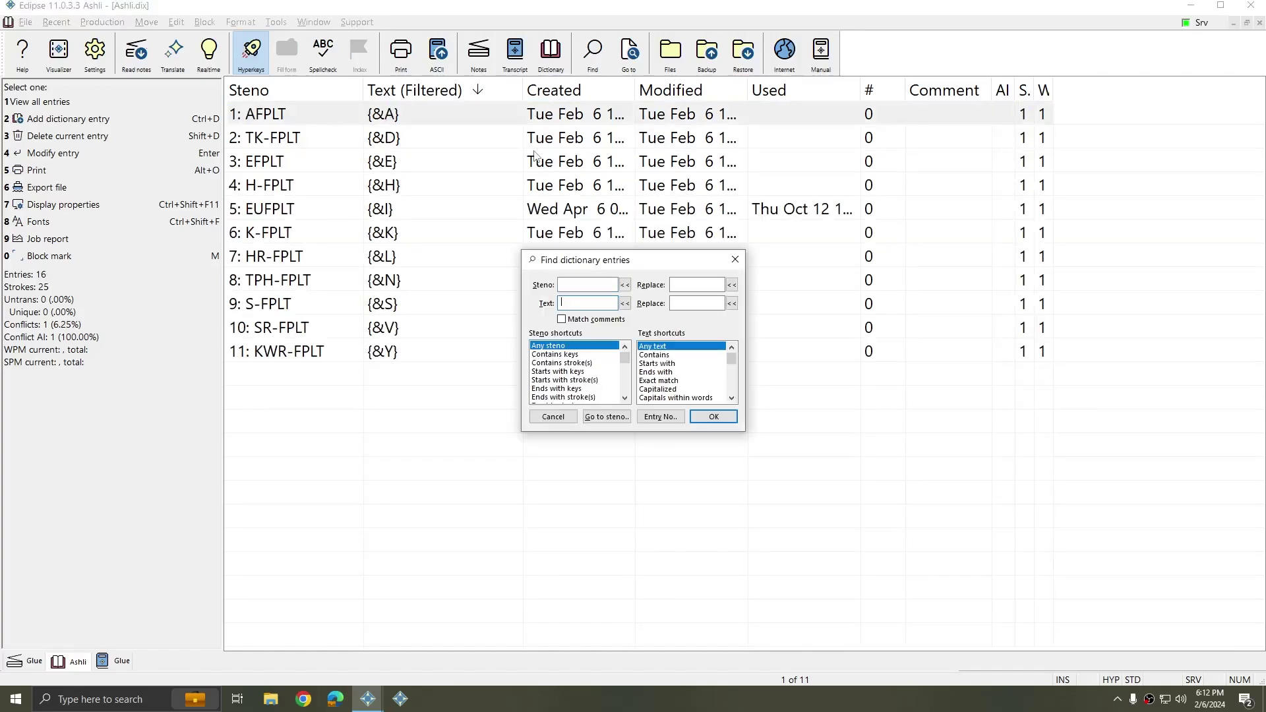
{"action": "type", "text": "}"}
{"action": "key", "text": "Tab"}
{"action": "left_click", "coordinate": [705, 416]}
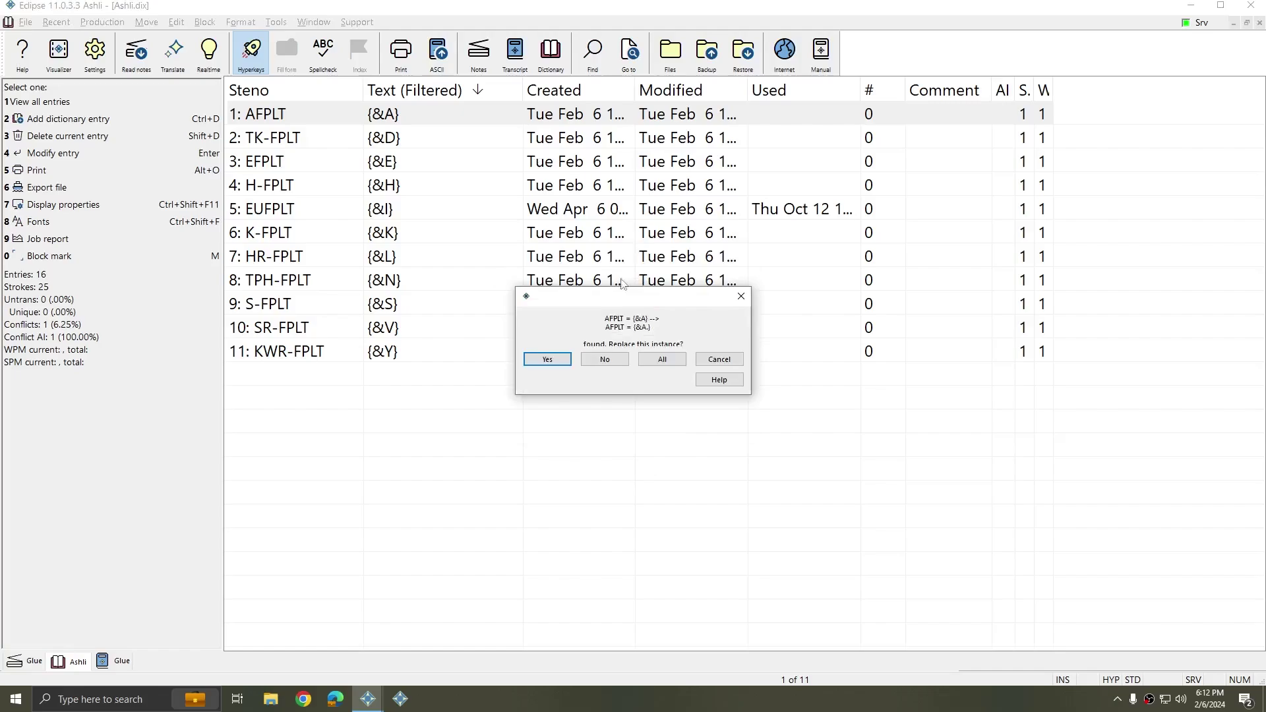
{"action": "left_click", "coordinate": [676, 360]}
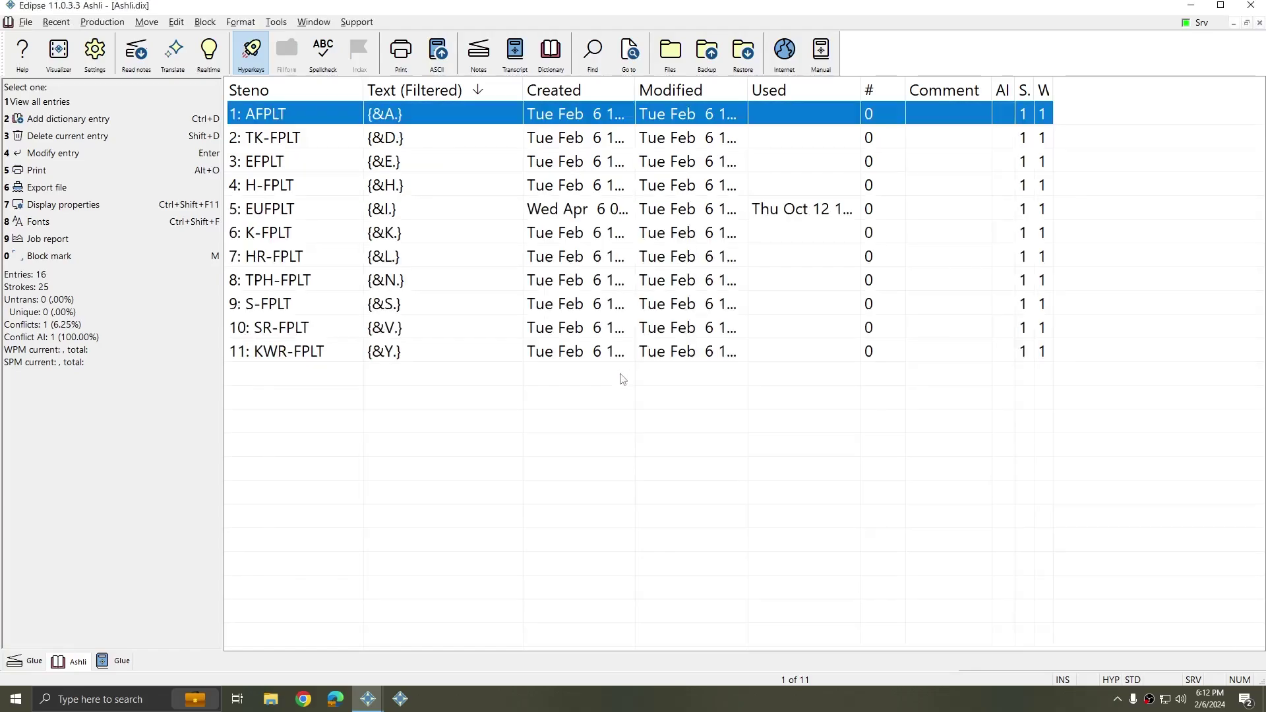
{"action": "left_click", "coordinate": [435, 137]}
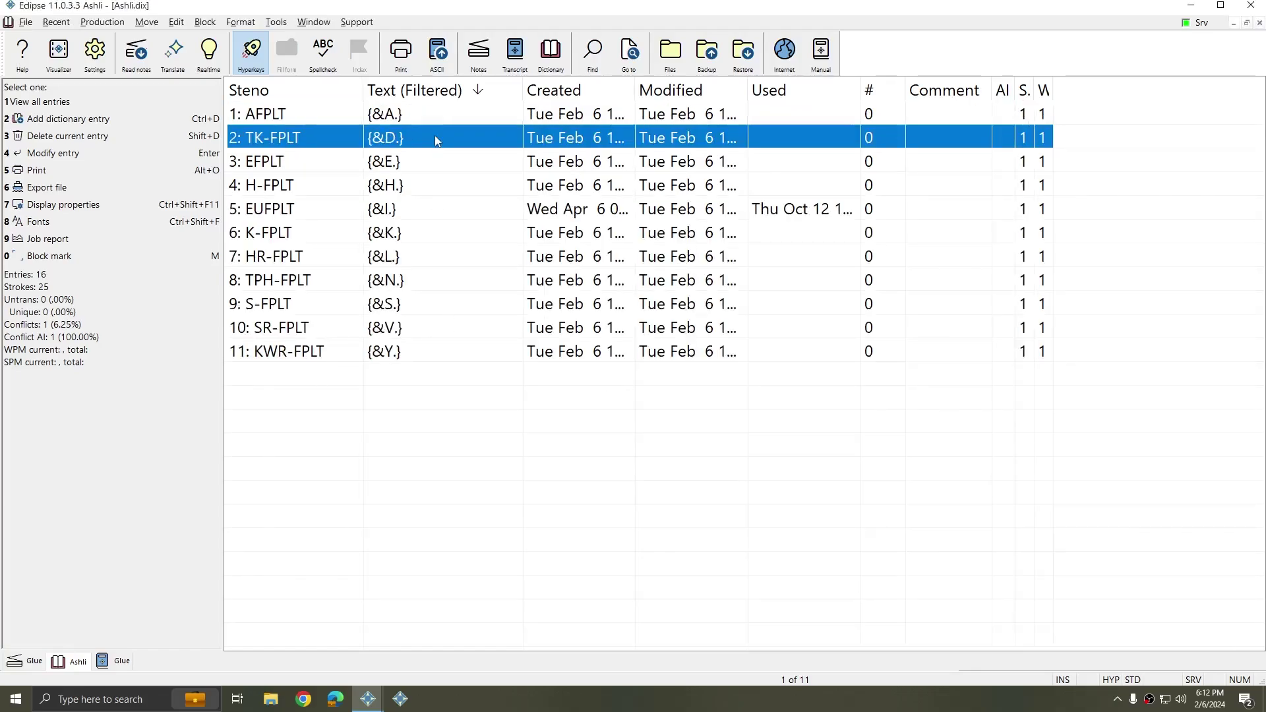
{"action": "left_click", "coordinate": [434, 165]}
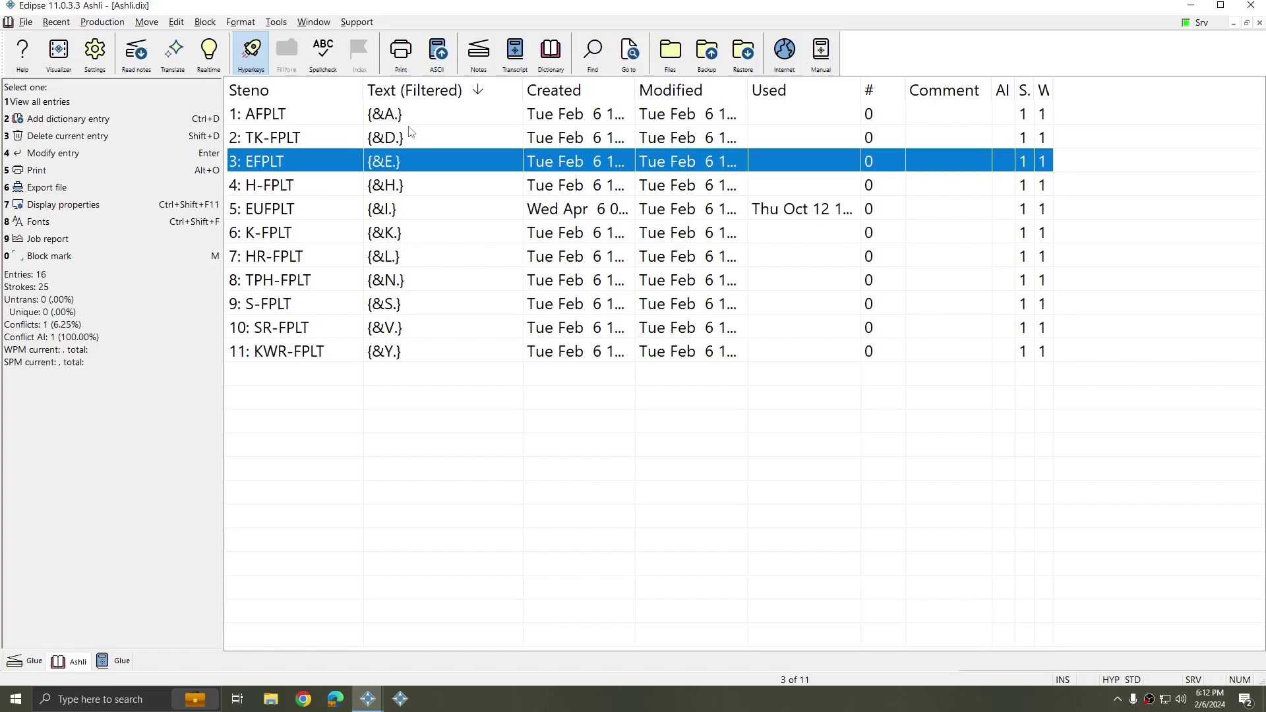
{"action": "left_click", "coordinate": [440, 123]}
Check the {&K.} entry, then move over to the Glue steno notes.
{"action": "left_click", "coordinate": [500, 231]}
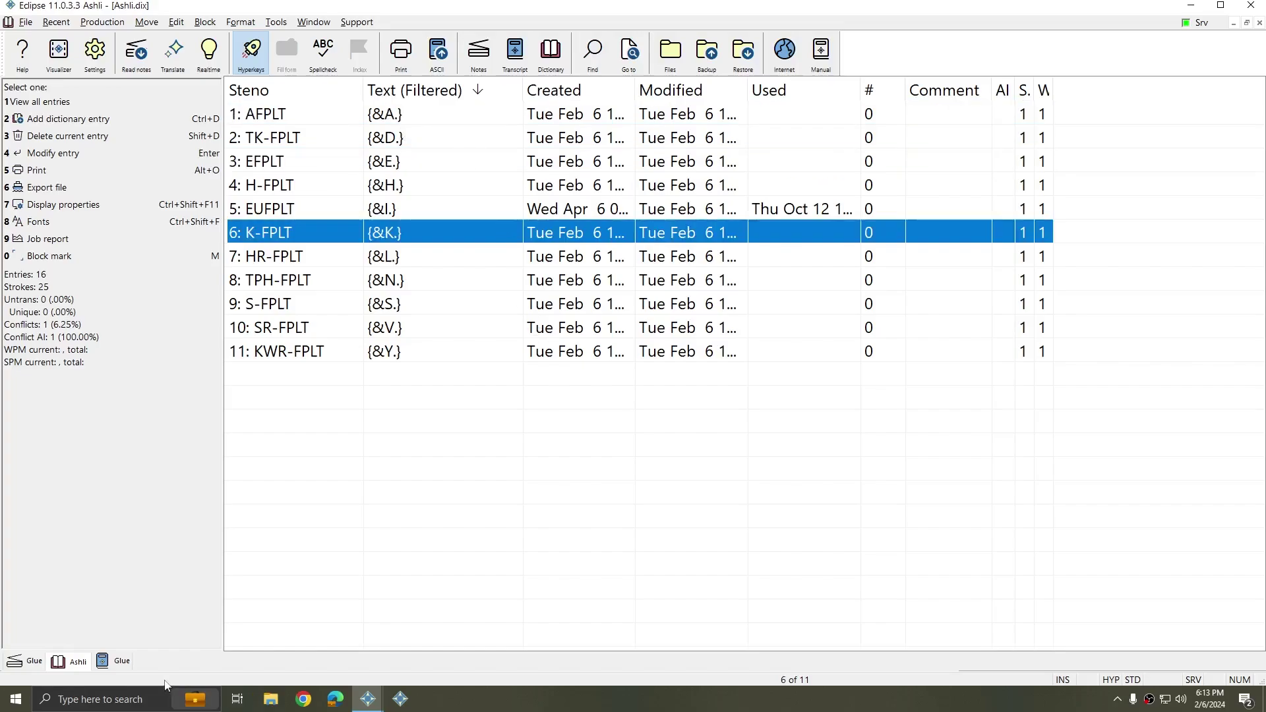
{"action": "key", "text": "ctrl+Tab"}
{"action": "key", "text": "ctrl+Tab"}
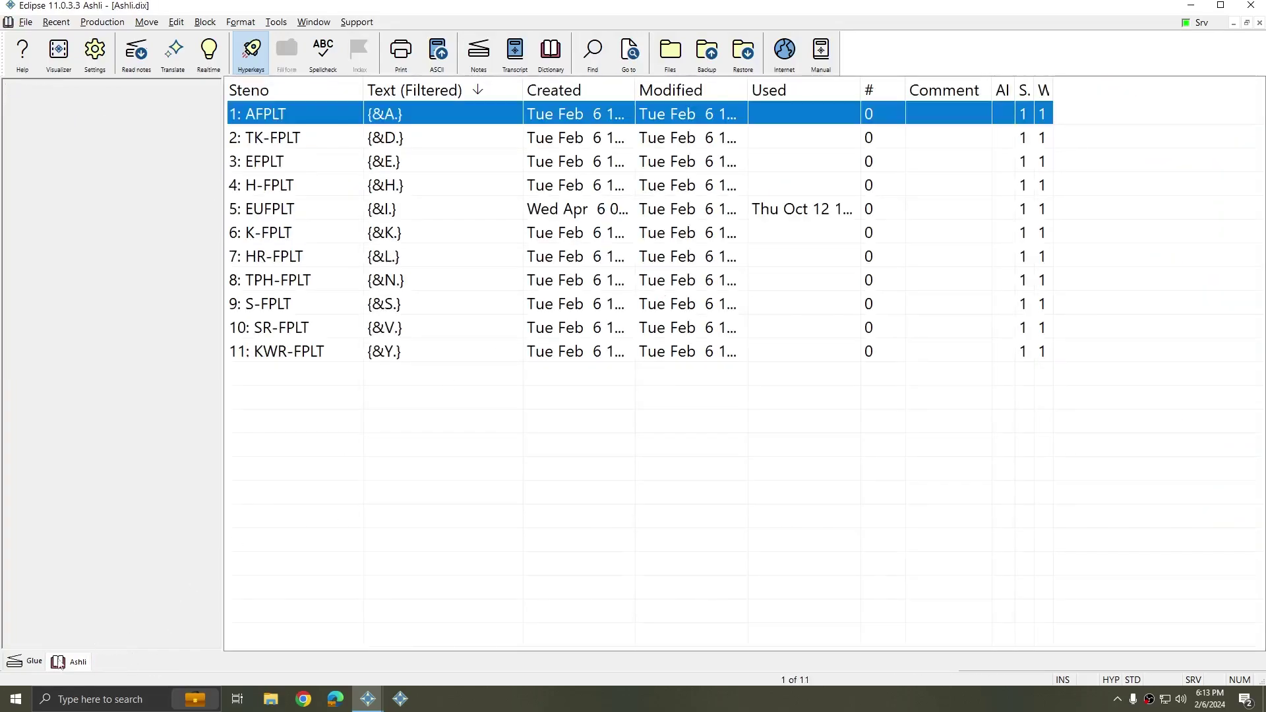
{"action": "key", "text": "ctrl+Tab"}
{"action": "left_click", "coordinate": [745, 238]}
Retranslate the Glue notes over the existing transcript.
{"action": "key", "text": "ctrl+t"}
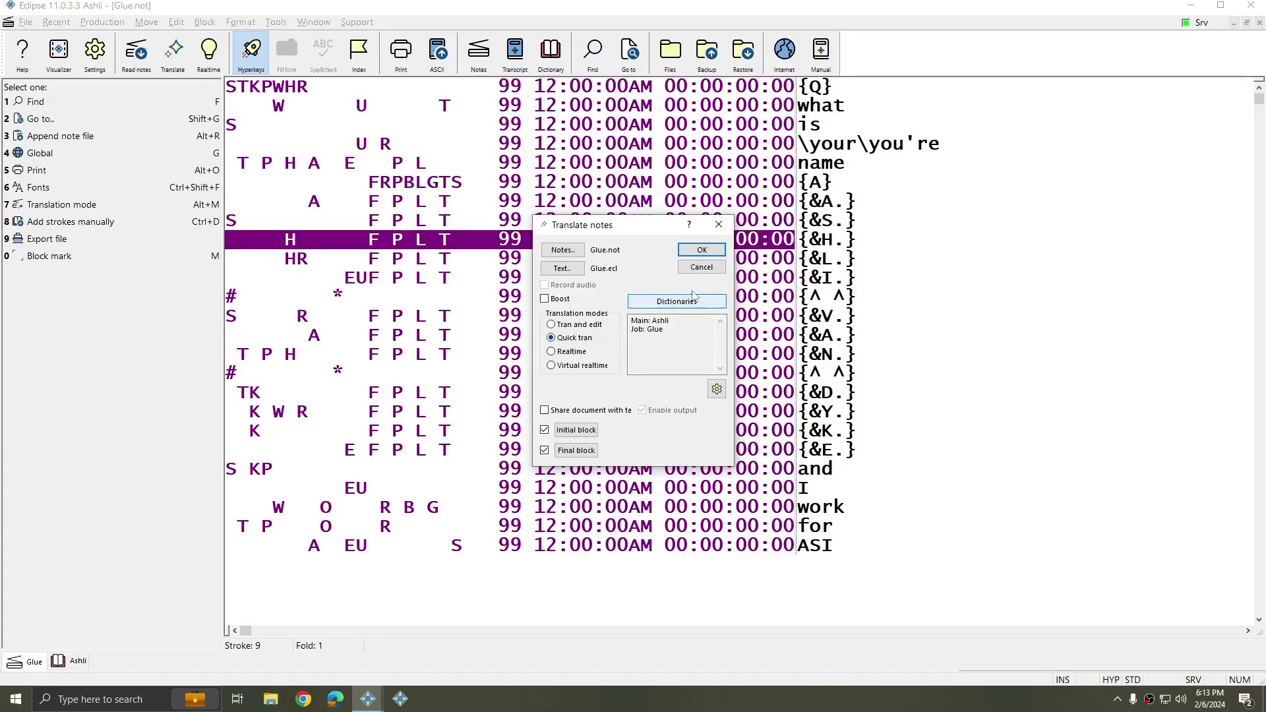
{"action": "left_click", "coordinate": [701, 252]}
{"action": "left_click", "coordinate": [593, 360]}
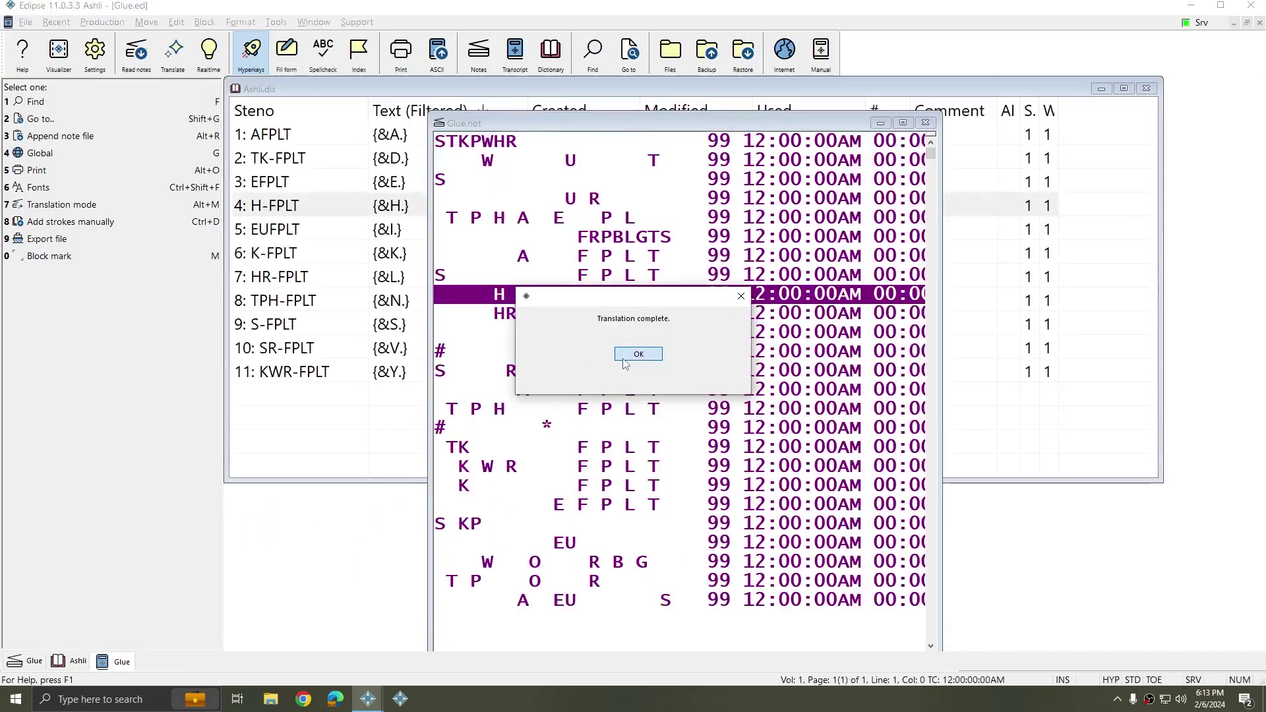
{"action": "left_click", "coordinate": [627, 356]}
Check the strokes behind the letters of A.S.H.L.I. and V.A.N. in line 3.
{"action": "left_click", "coordinate": [417, 201]}
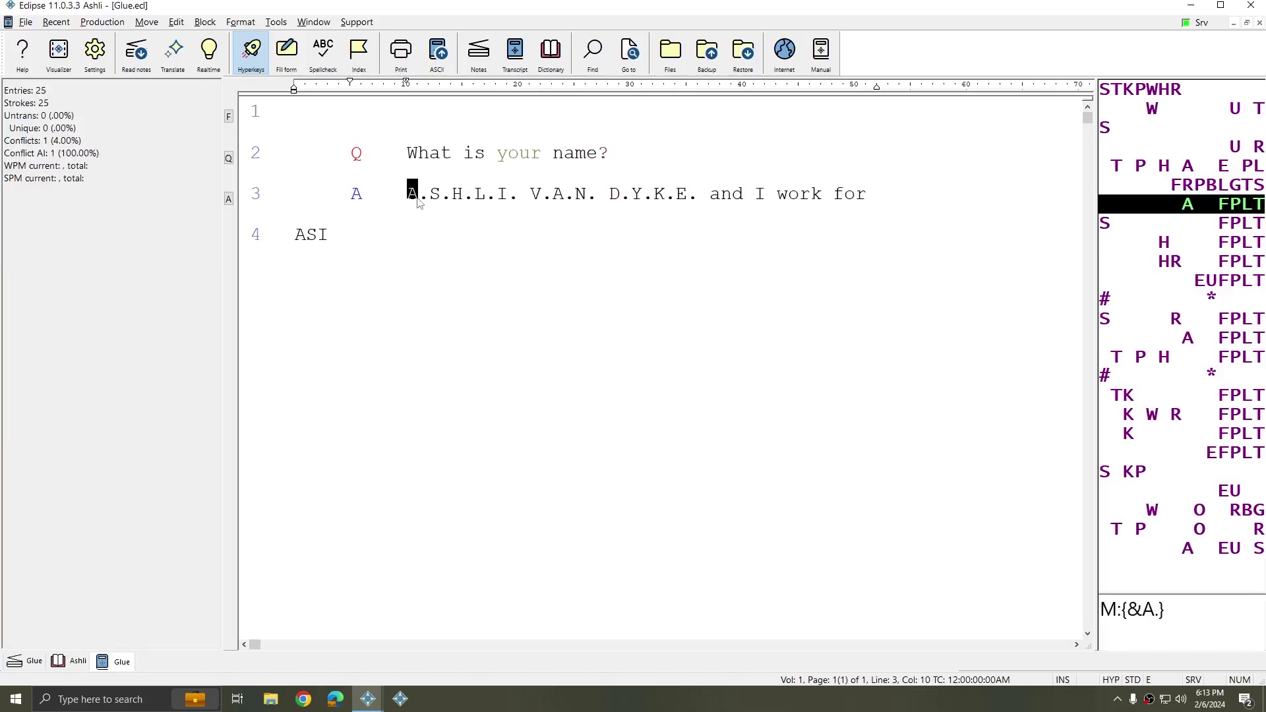
{"action": "left_click", "coordinate": [469, 201]}
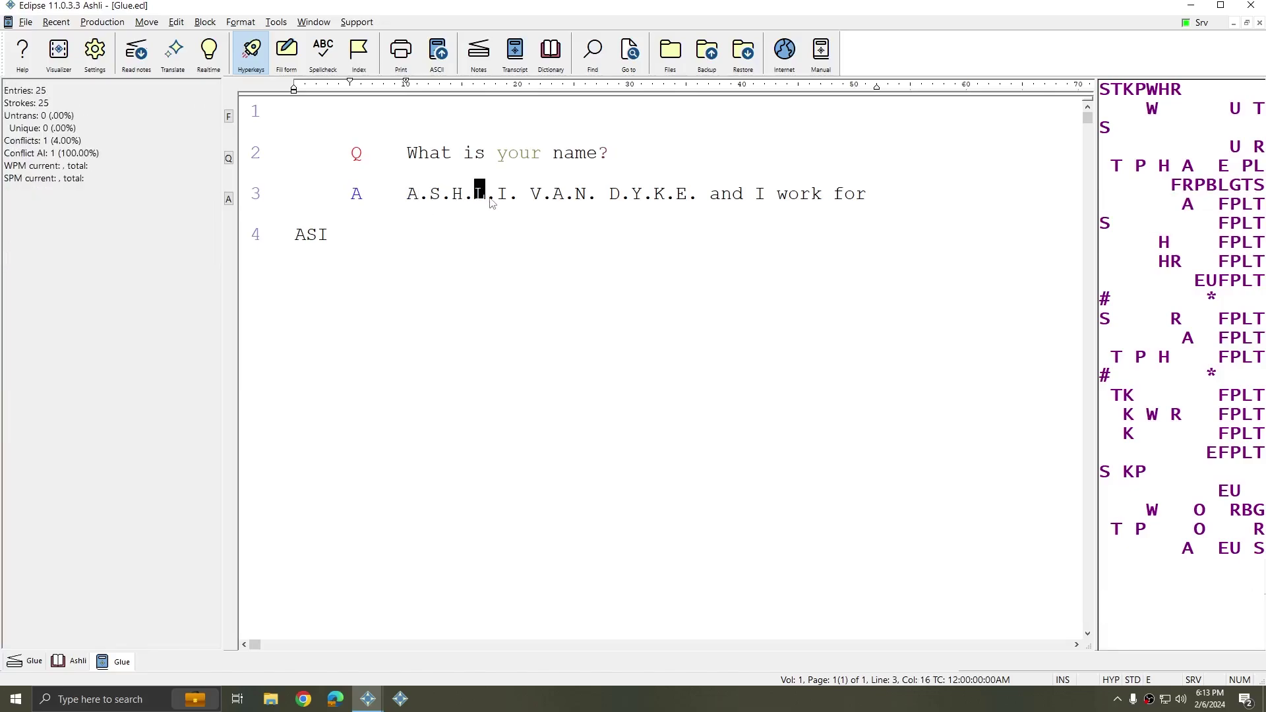
{"action": "left_click", "coordinate": [481, 198]}
{"action": "left_click", "coordinate": [511, 199]}
{"action": "left_click", "coordinate": [549, 197]}
{"action": "left_click", "coordinate": [558, 197]}
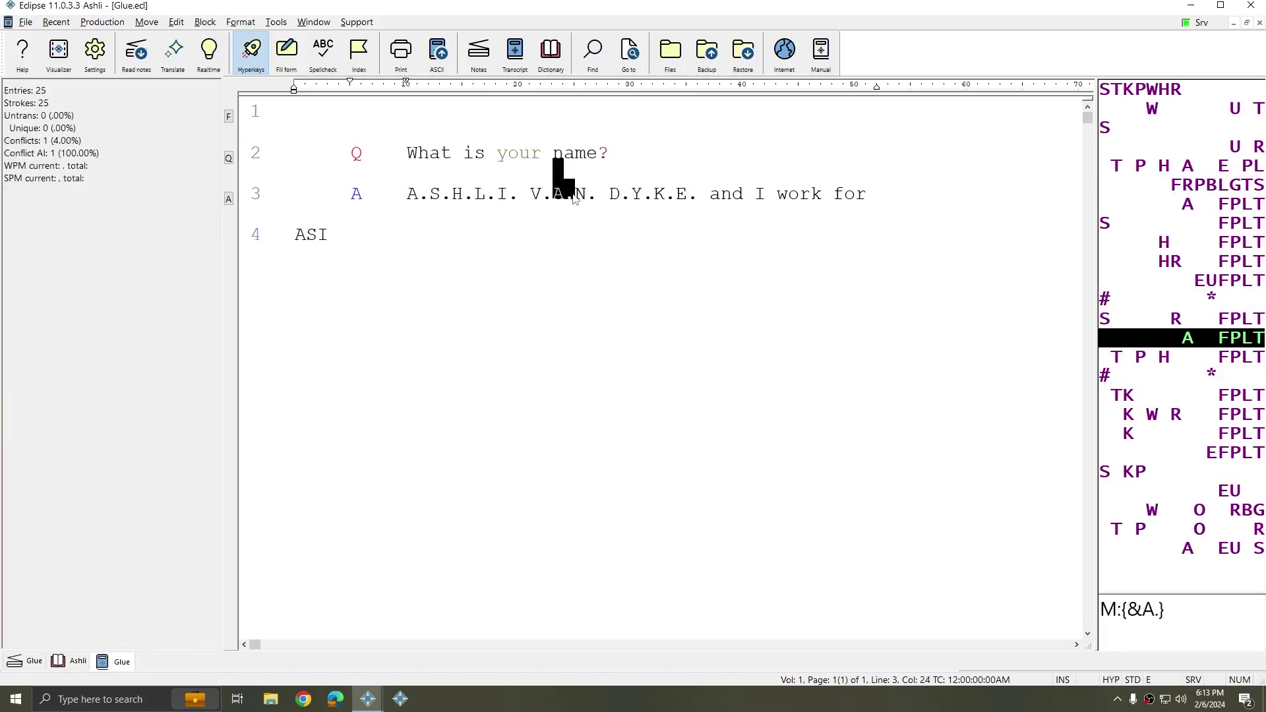
{"action": "left_click", "coordinate": [582, 197]}
Bring up hyperkey options for the N stroke, then close the open documents.
{"action": "right_click", "coordinate": [588, 199]}
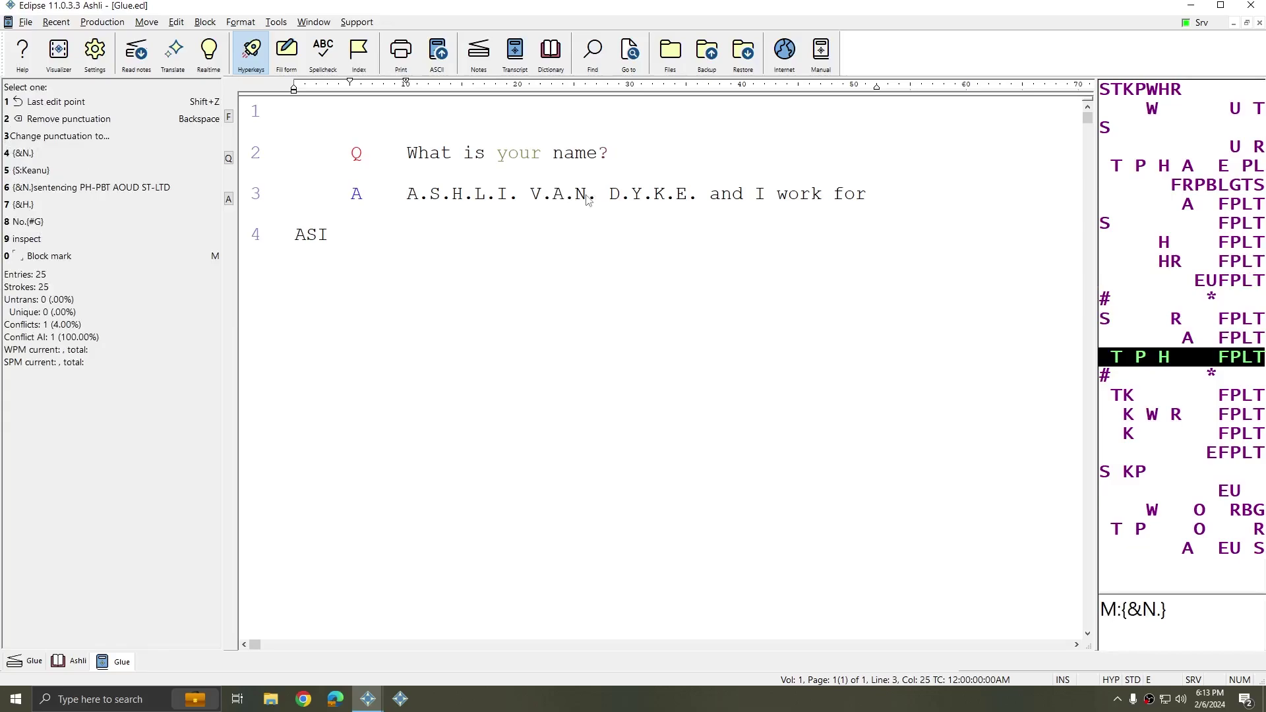
{"action": "left_click", "coordinate": [412, 195]}
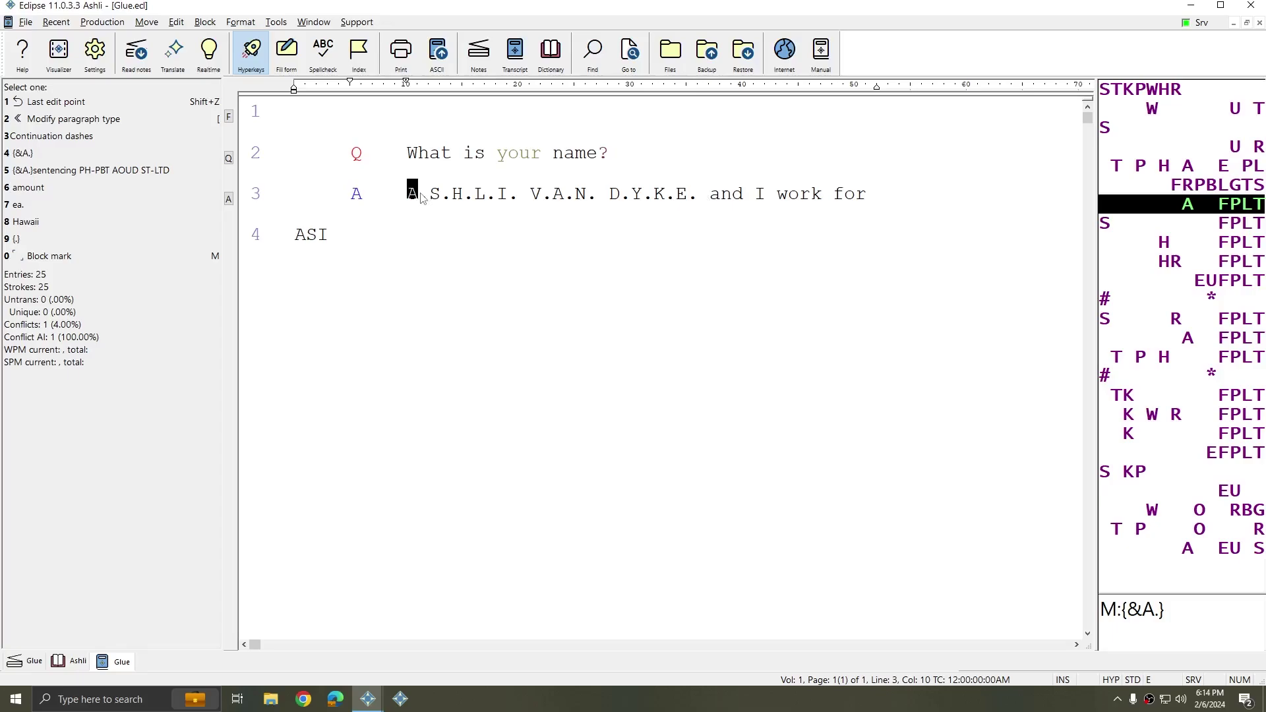
{"action": "key", "text": "ctrl+F4"}
{"action": "key", "text": "ctrl+F4"}
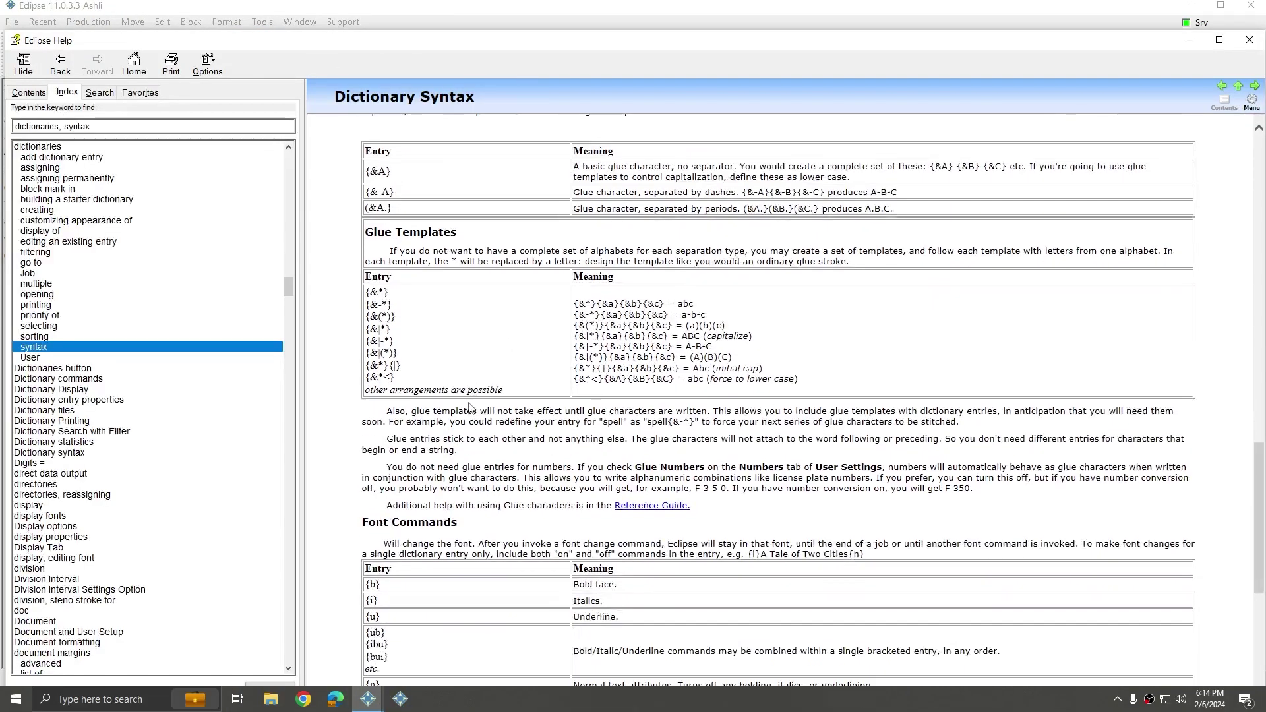
{"action": "left_click_drag", "start_coordinate": [366, 231], "coordinate": [835, 267]}
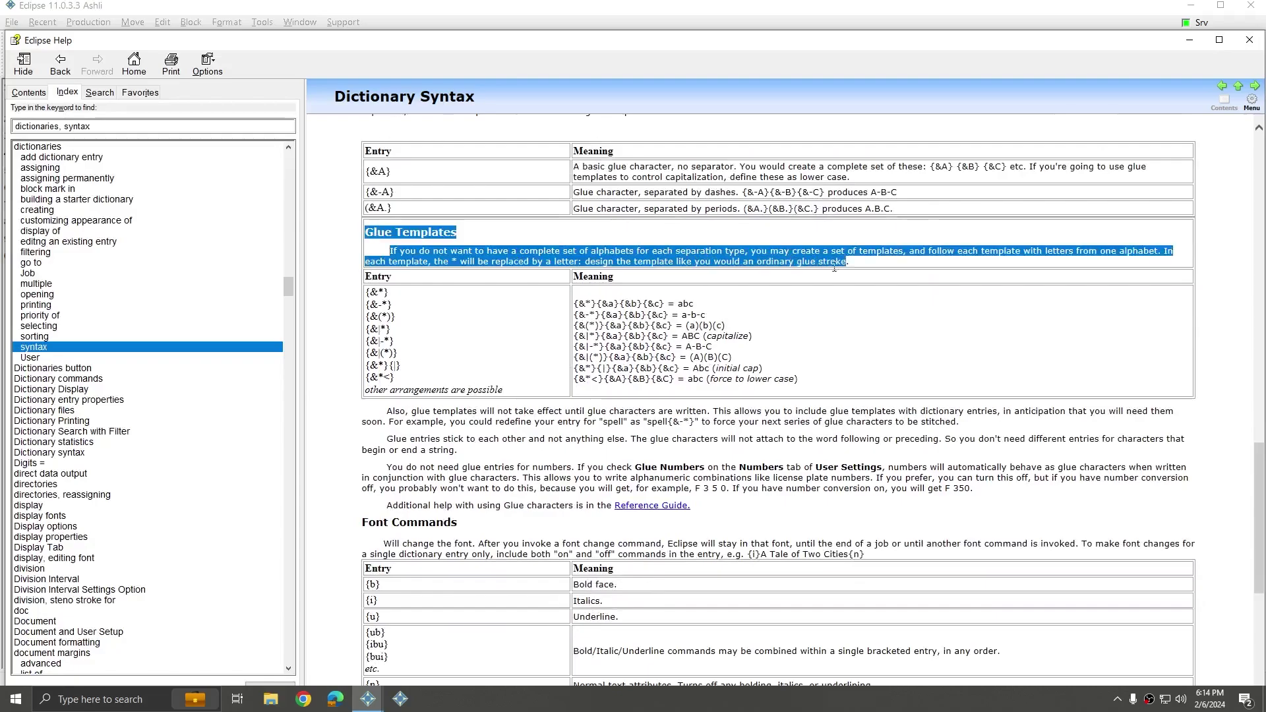
{"action": "left_click", "coordinate": [888, 266]}
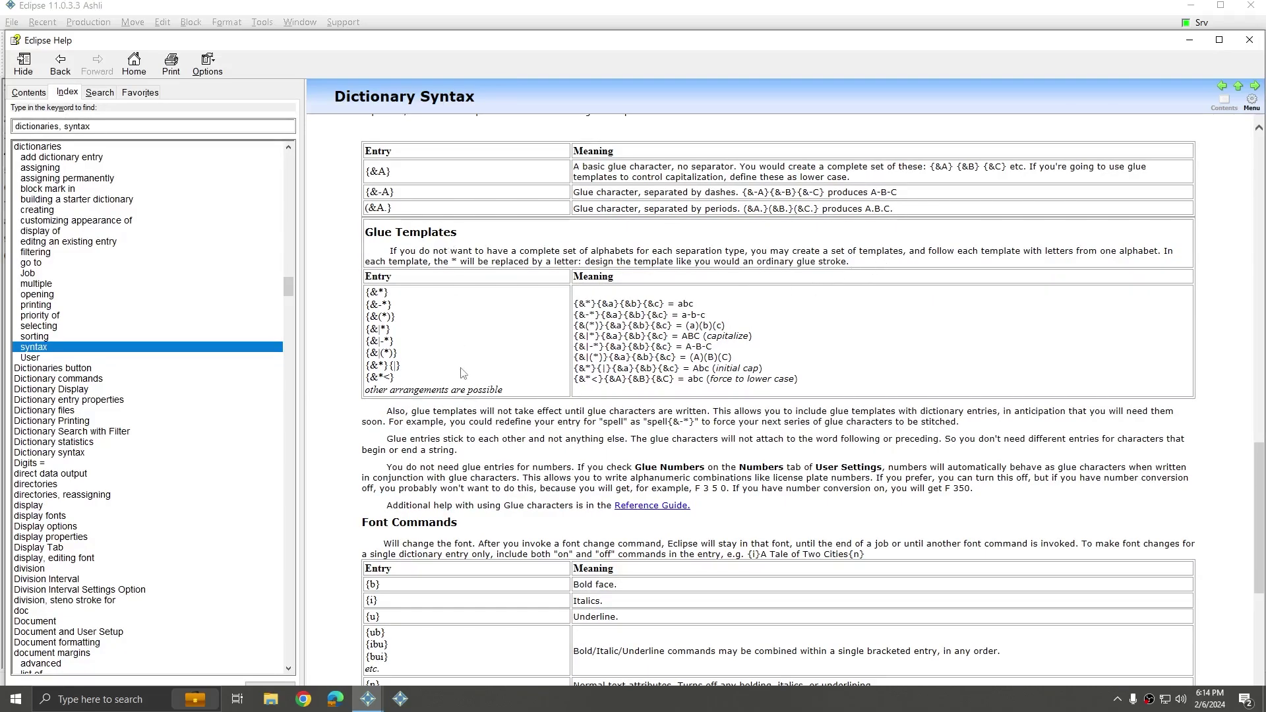
{"action": "left_click_drag", "start_coordinate": [384, 206], "coordinate": [368, 172]}
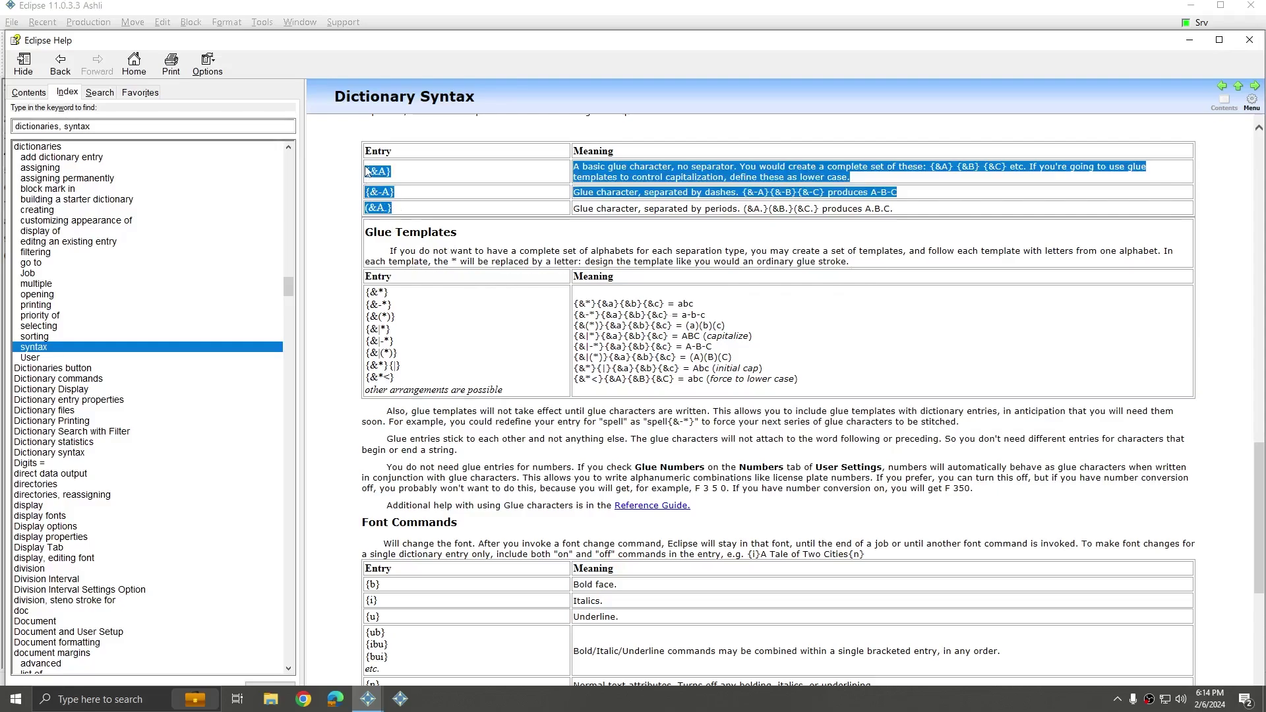
{"action": "left_click", "coordinate": [411, 166]}
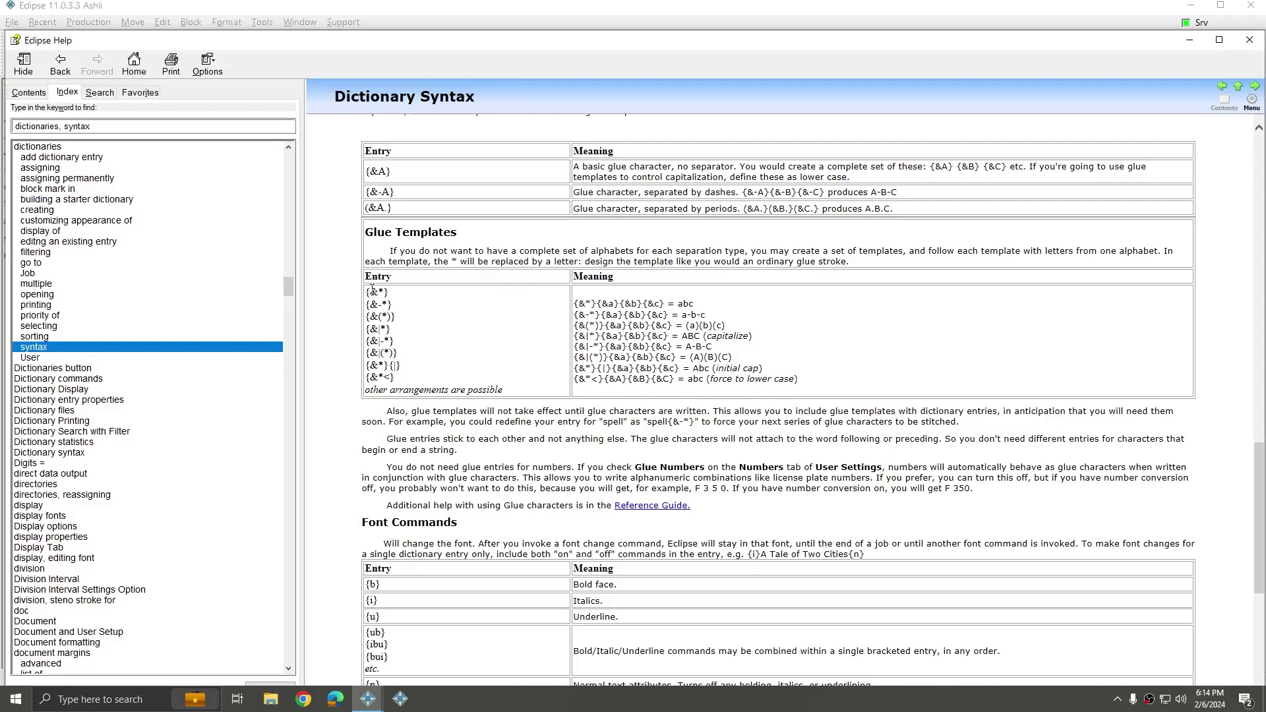
{"action": "left_click_drag", "start_coordinate": [372, 290], "coordinate": [421, 366]}
{"action": "left_click", "coordinate": [432, 342]}
{"action": "scroll", "coordinate": [488, 347], "scroll_direction": "up", "scroll_amount": 3}
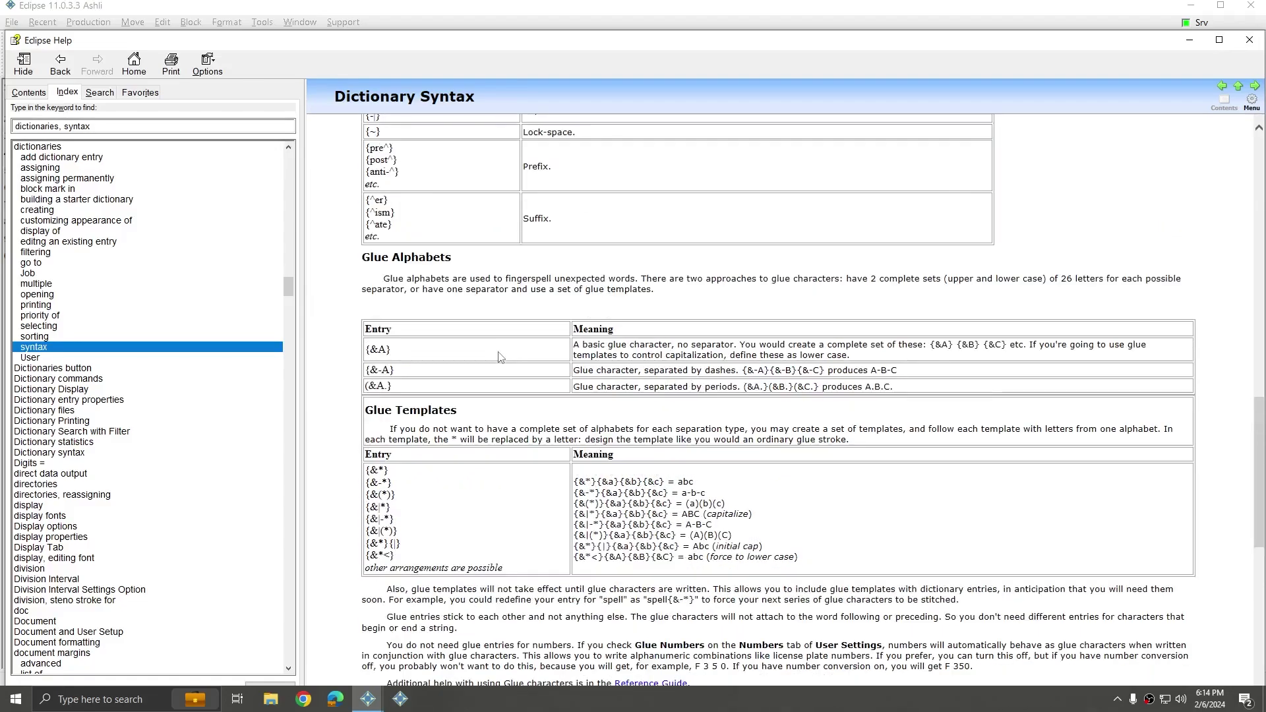